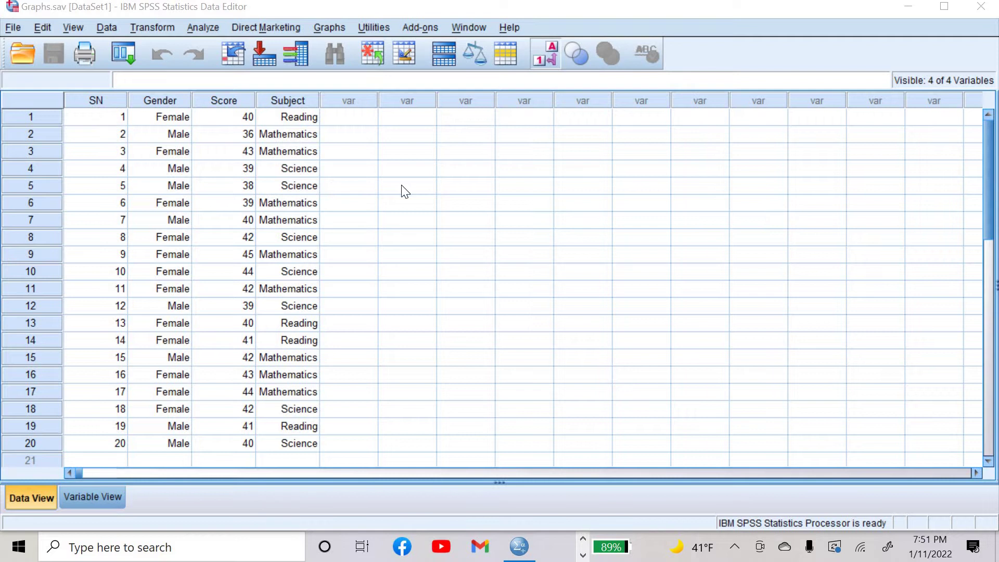
Step: Open Chart Builder from the Graphs menu and list the Bar chart types in the Gallery
{"action": "left_click", "coordinate": [327, 28]}
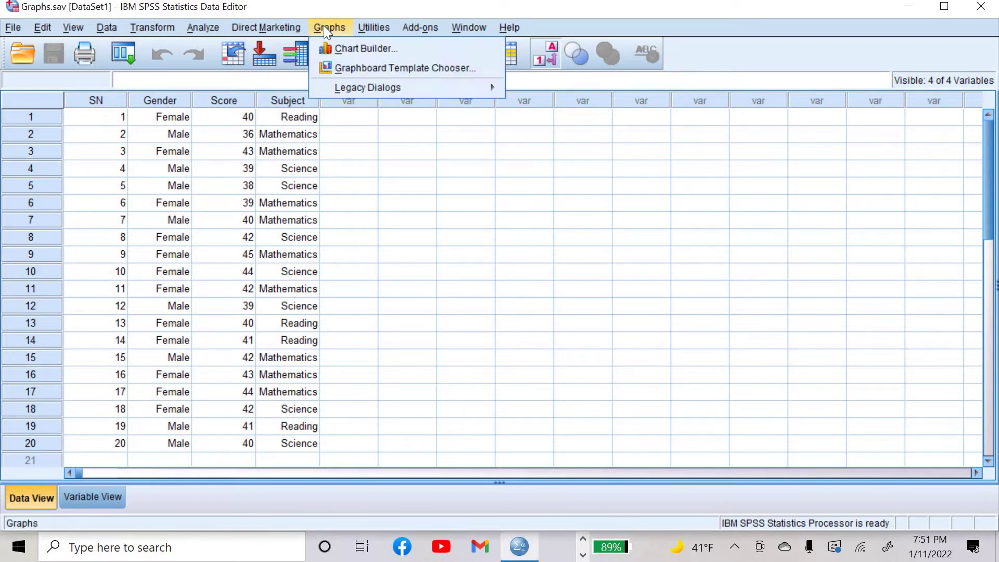
{"action": "left_click", "coordinate": [344, 49]}
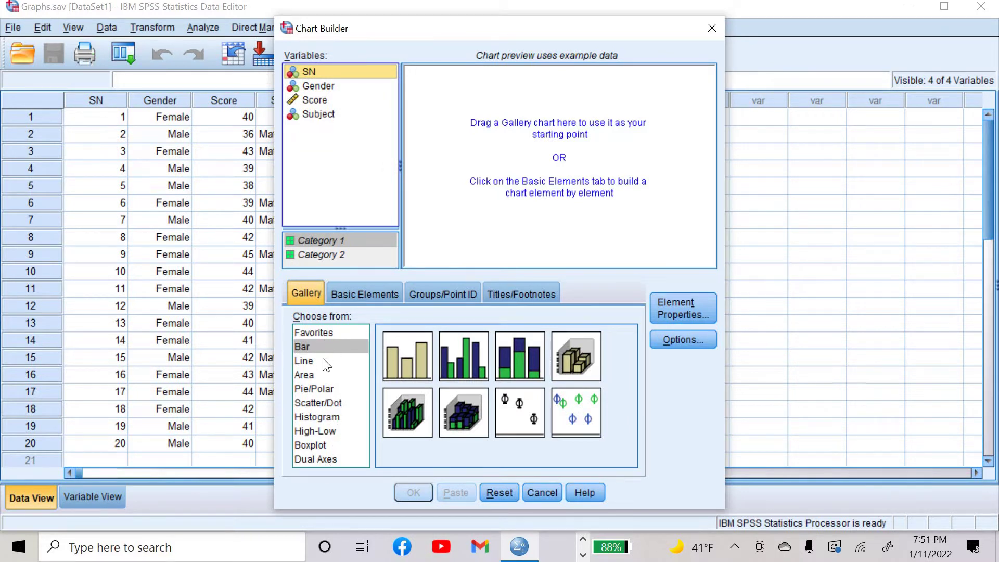
{"action": "left_click", "coordinate": [319, 333]}
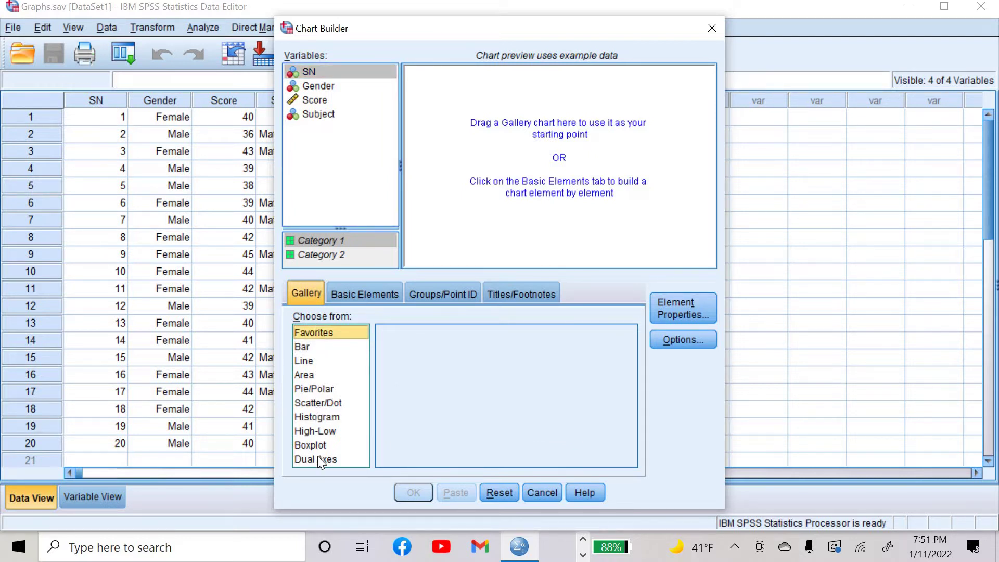
{"action": "left_click", "coordinate": [311, 349]}
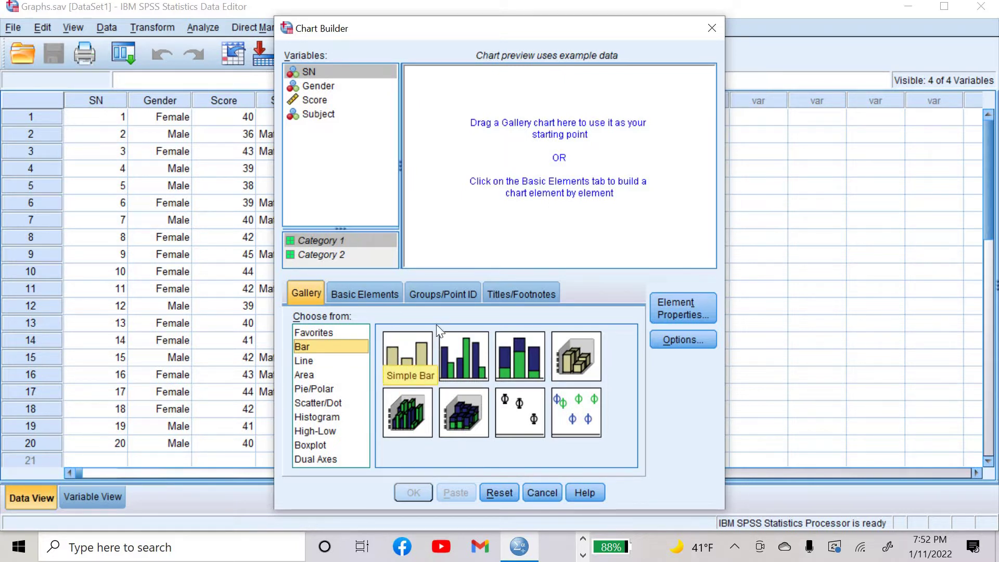
Step: Lay out a simple bar chart with Gender on the X-axis and mean Score on the Y-axis
{"action": "double_click", "coordinate": [404, 361]}
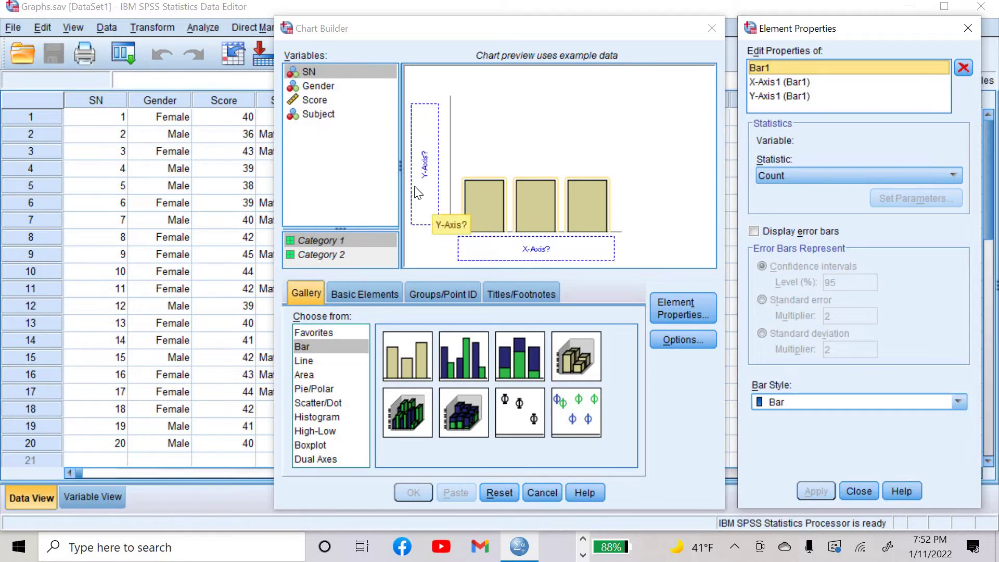
{"action": "left_click", "coordinate": [315, 86]}
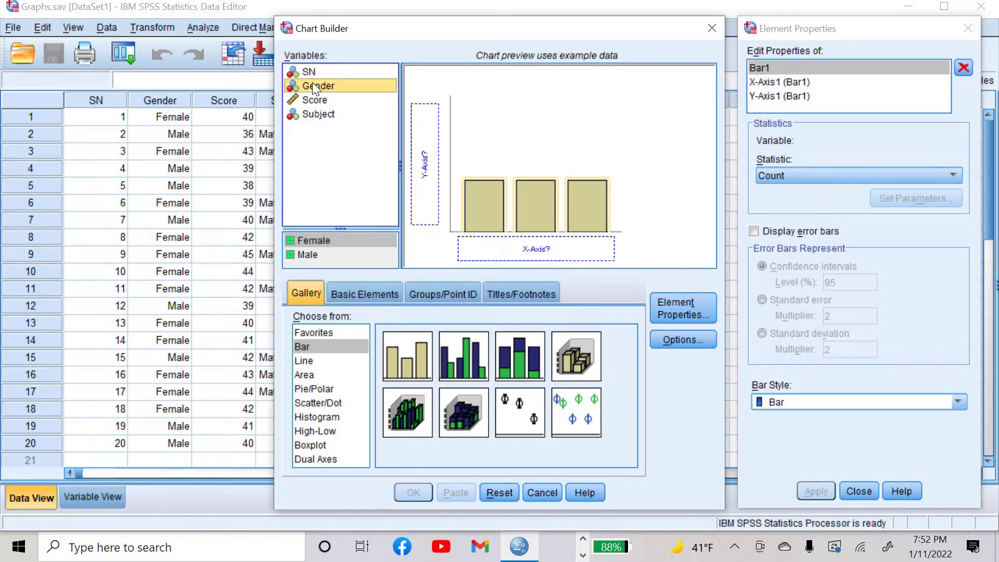
{"action": "left_click_drag", "start_coordinate": [312, 82], "coordinate": [500, 247]}
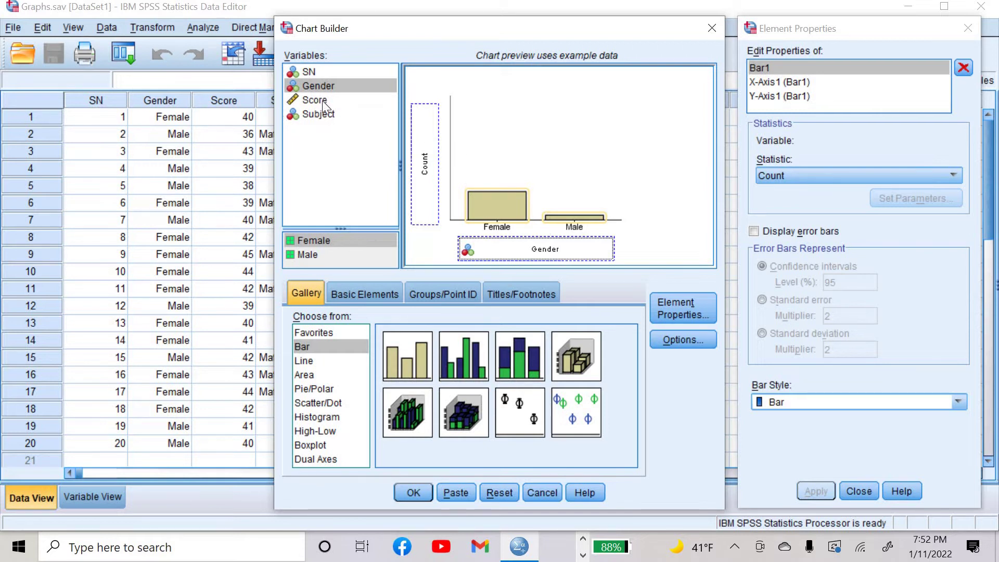
{"action": "left_click_drag", "start_coordinate": [323, 101], "coordinate": [424, 134]}
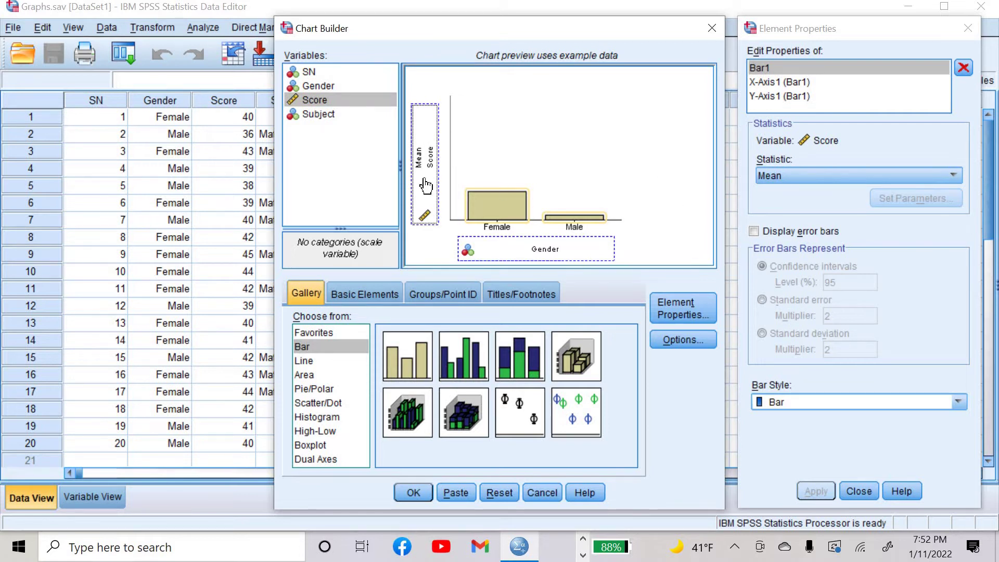
{"action": "left_click", "coordinate": [956, 175]}
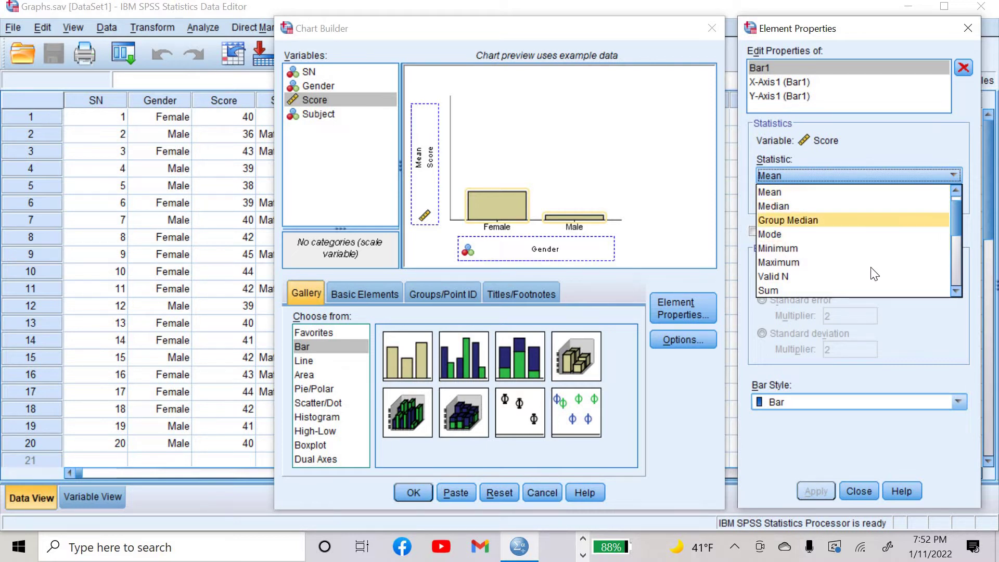
{"action": "left_click", "coordinate": [689, 180]}
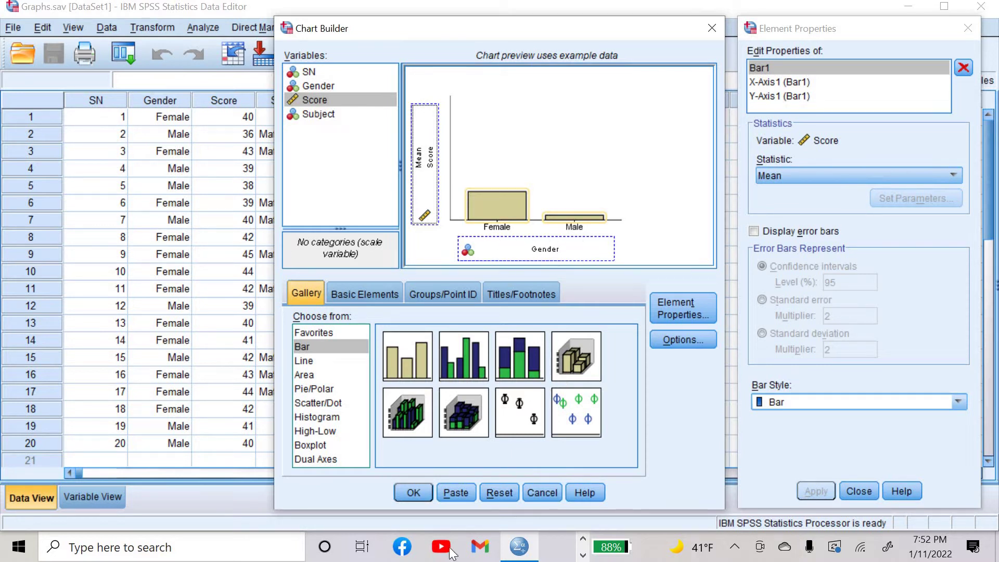
Step: Generate the bar chart and bring it into view: Female near 42, Male near 39
{"action": "left_click", "coordinate": [409, 495]}
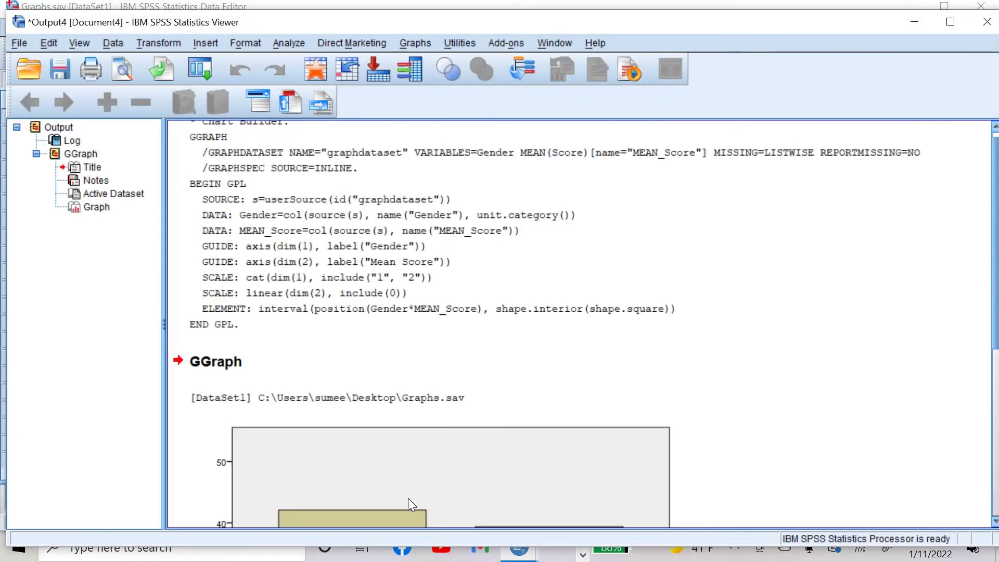
{"action": "left_click_drag", "start_coordinate": [996, 316], "coordinate": [996, 527]}
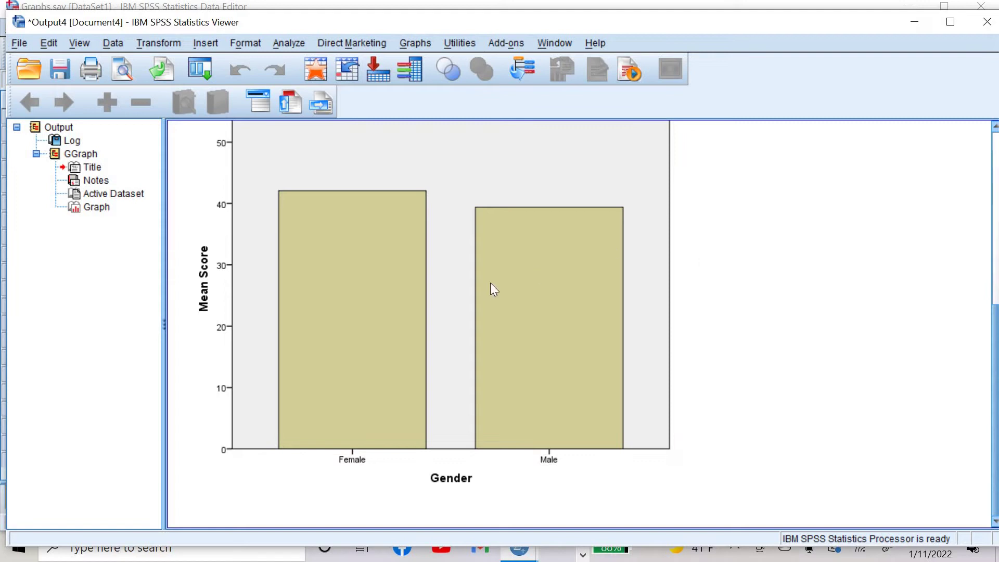
Step: Open the bar chart in Chart Editor, try transposing it, then undo to keep vertical bars
{"action": "double_click", "coordinate": [429, 326]}
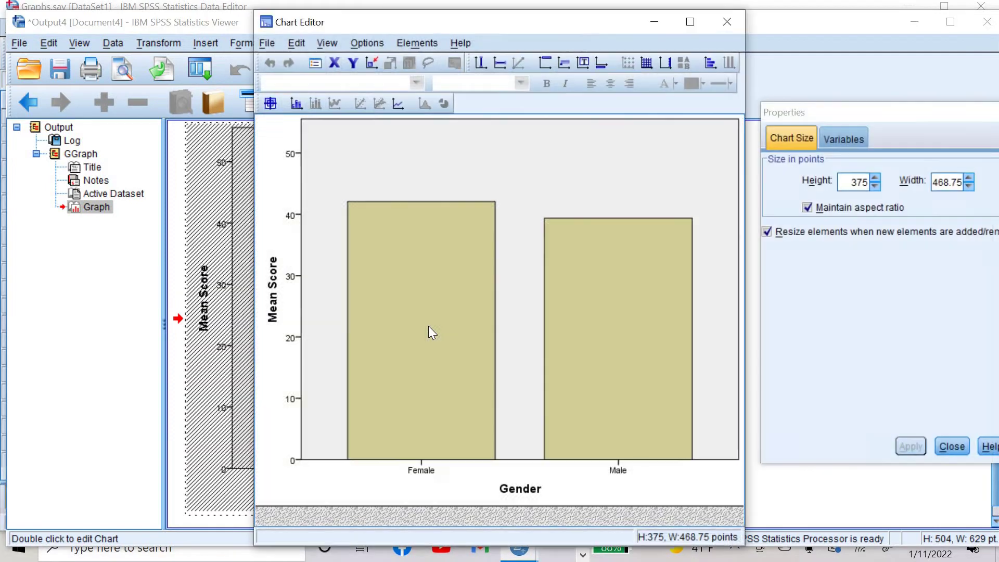
{"action": "left_click", "coordinate": [952, 446]}
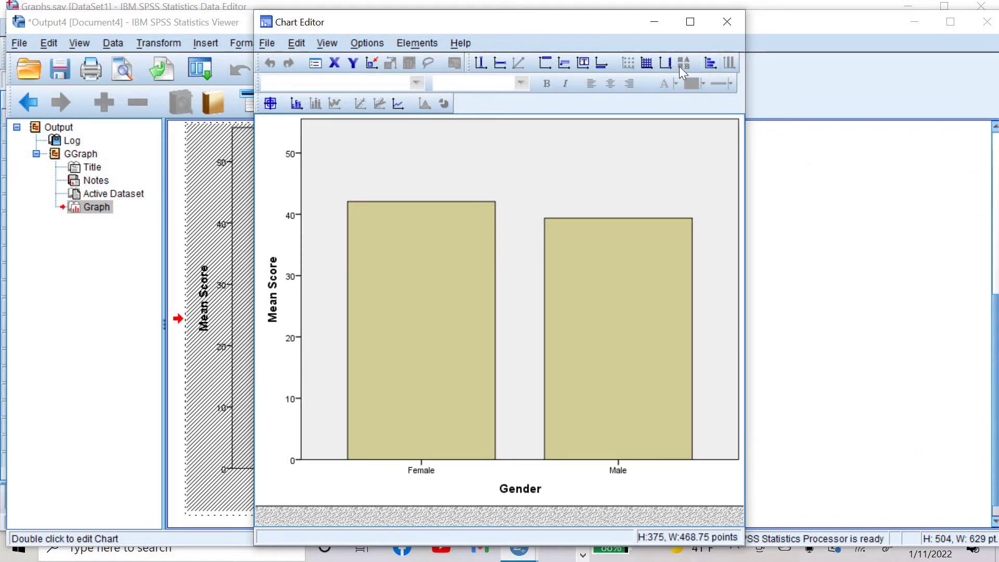
{"action": "left_click", "coordinate": [708, 61]}
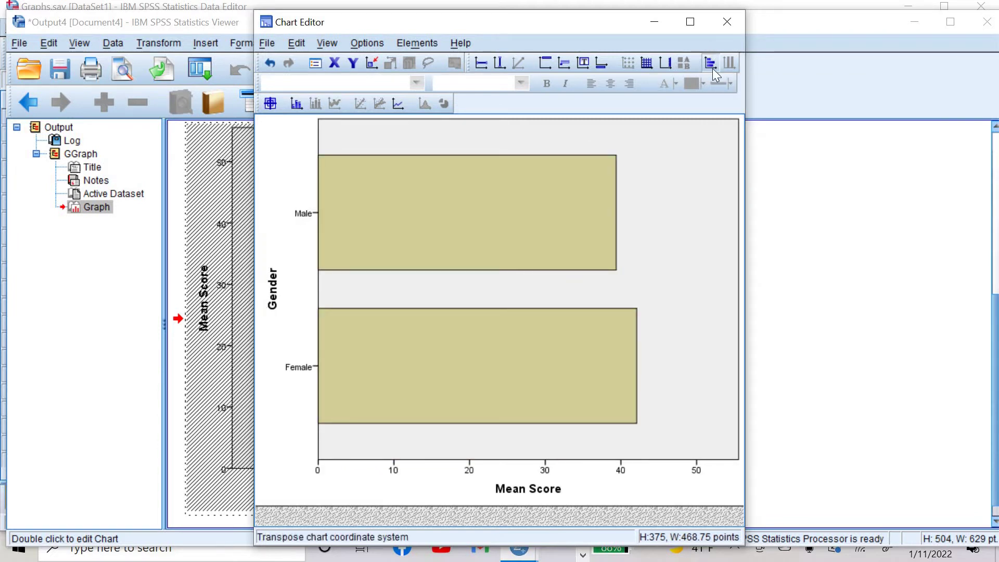
{"action": "left_click", "coordinate": [271, 63]}
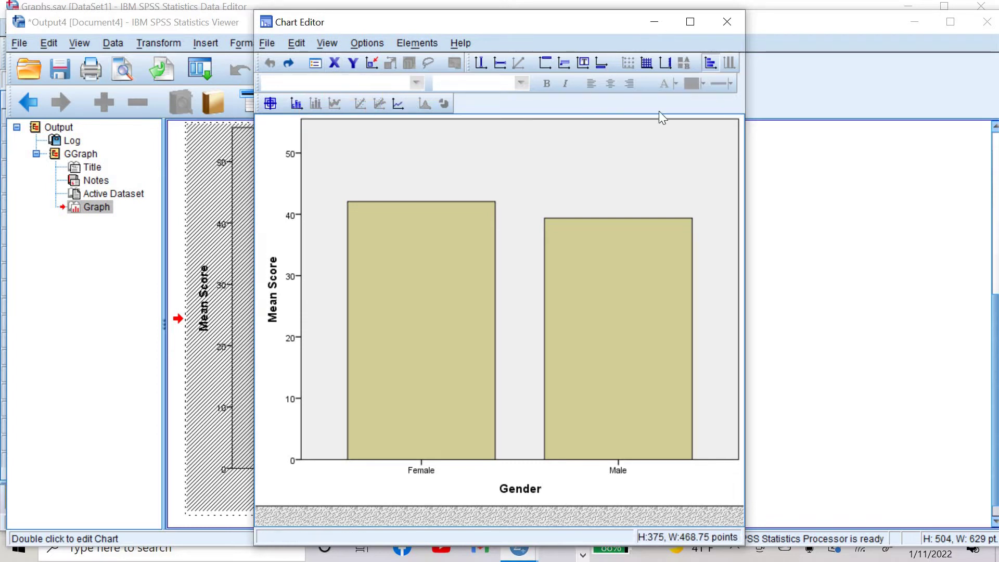
Step: Add the title 'Gender-wise Score' above the chart's bars
{"action": "left_click", "coordinate": [543, 63]}
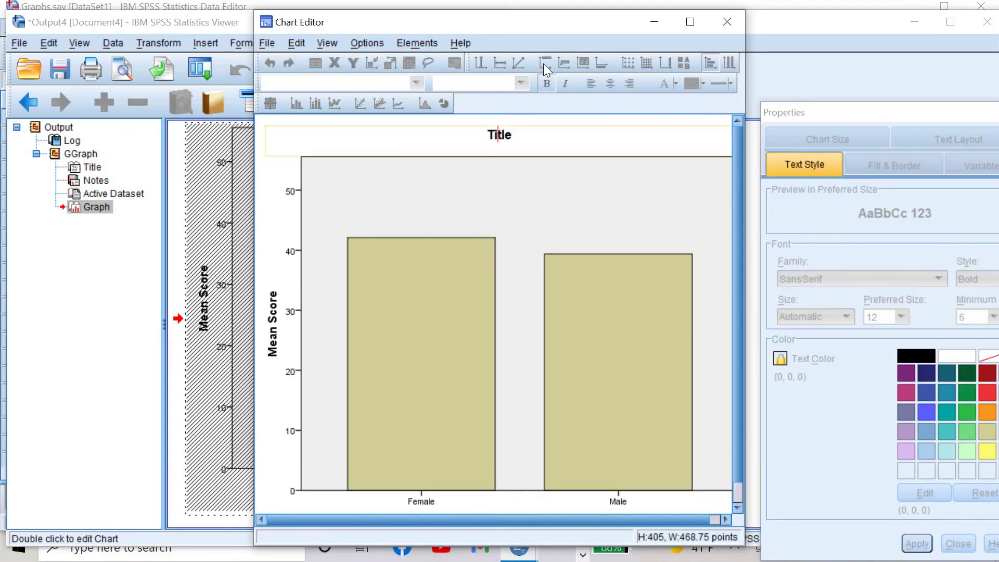
{"action": "left_click", "coordinate": [535, 140]}
{"action": "key", "text": "BackSpace"}
{"action": "key", "text": "BackSpace"}
{"action": "key", "text": "BackSpace"}
{"action": "key", "text": "BackSpace"}
{"action": "key", "text": "BackSpace"}
{"action": "type", "text": "Gender-w"}
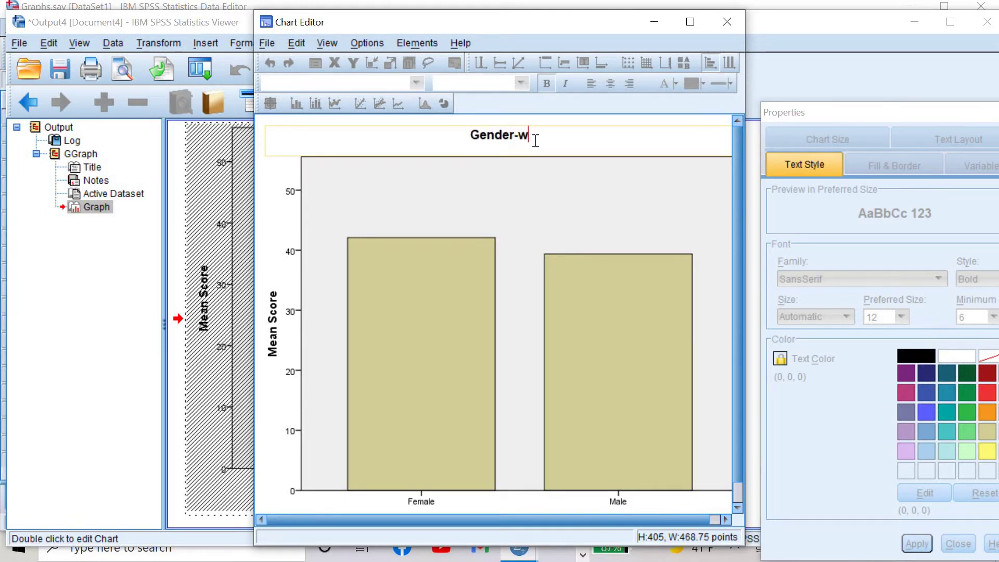
{"action": "type", "text": "ise Score"}
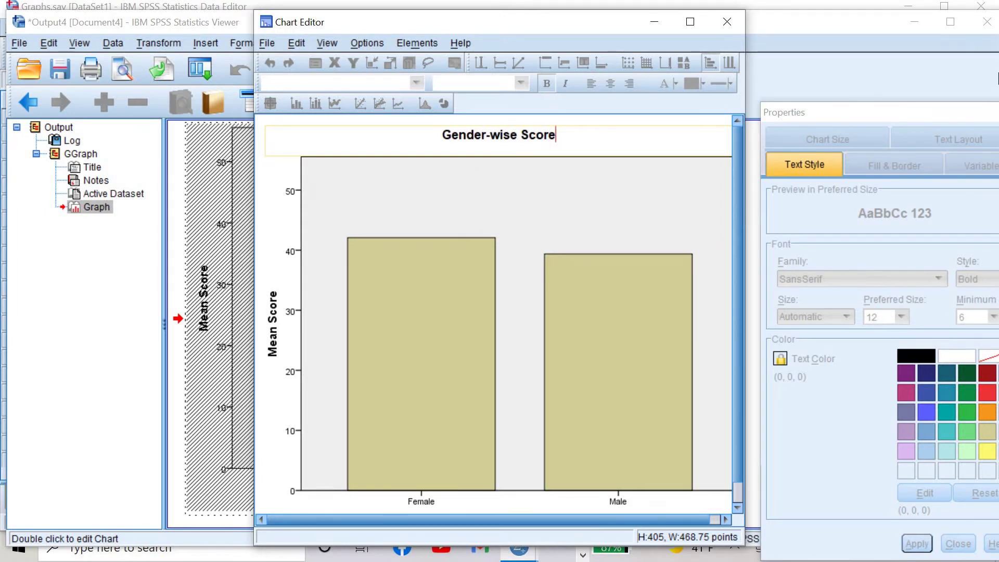
{"action": "left_click", "coordinate": [998, 116]}
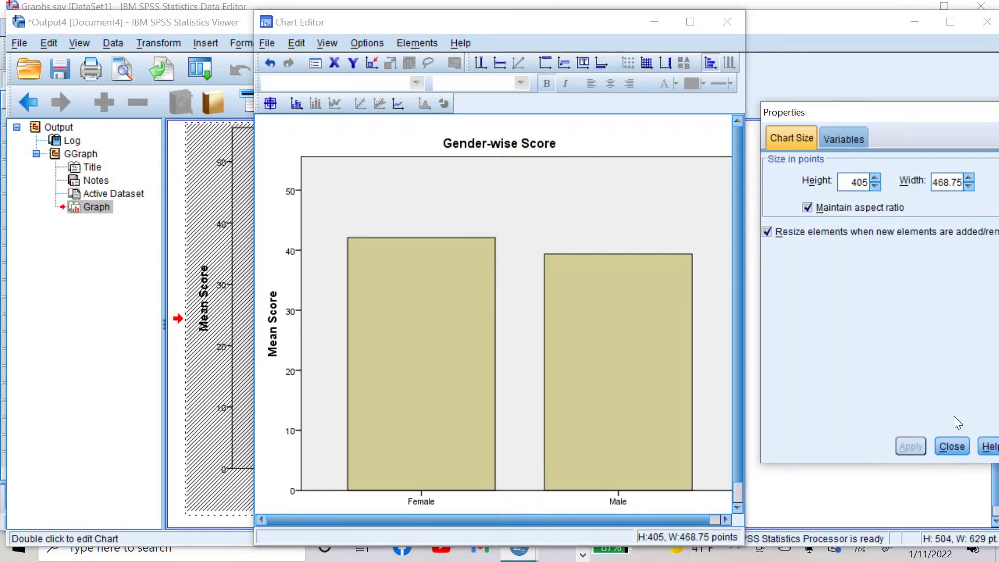
{"action": "left_click", "coordinate": [955, 445]}
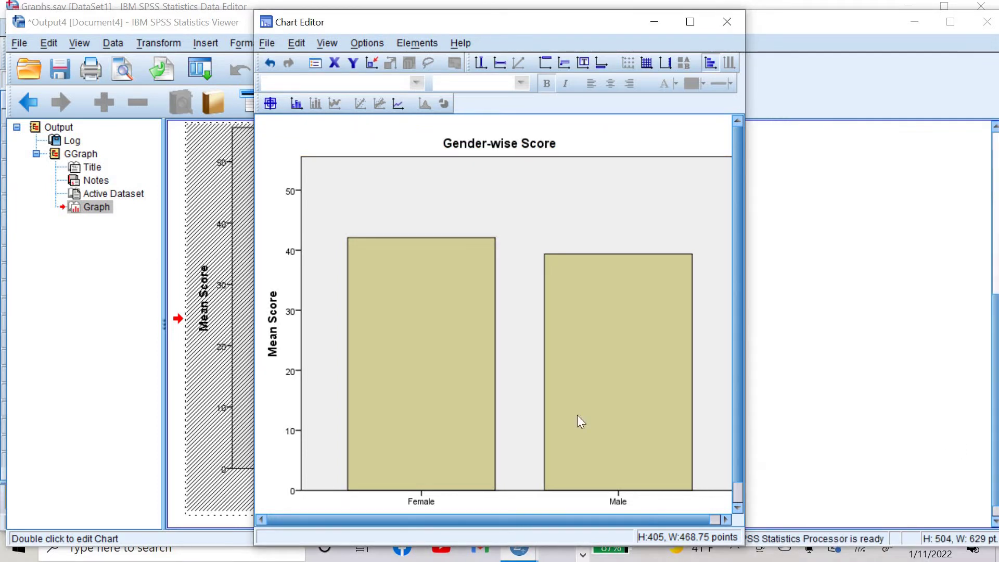
Step: Try an interpolation line and value labels on the bars, then remove both again
{"action": "left_click", "coordinate": [398, 105]}
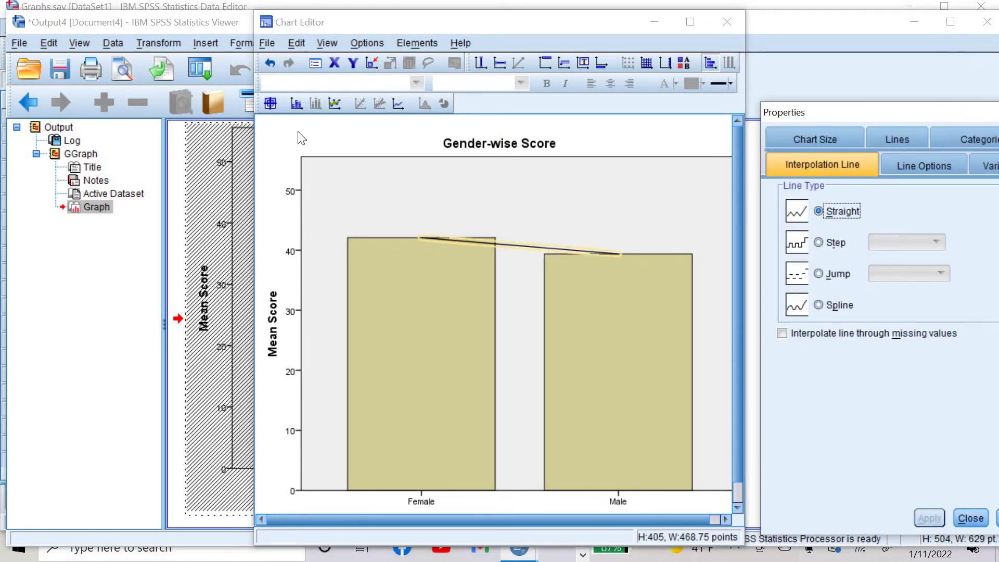
{"action": "left_click", "coordinate": [269, 62]}
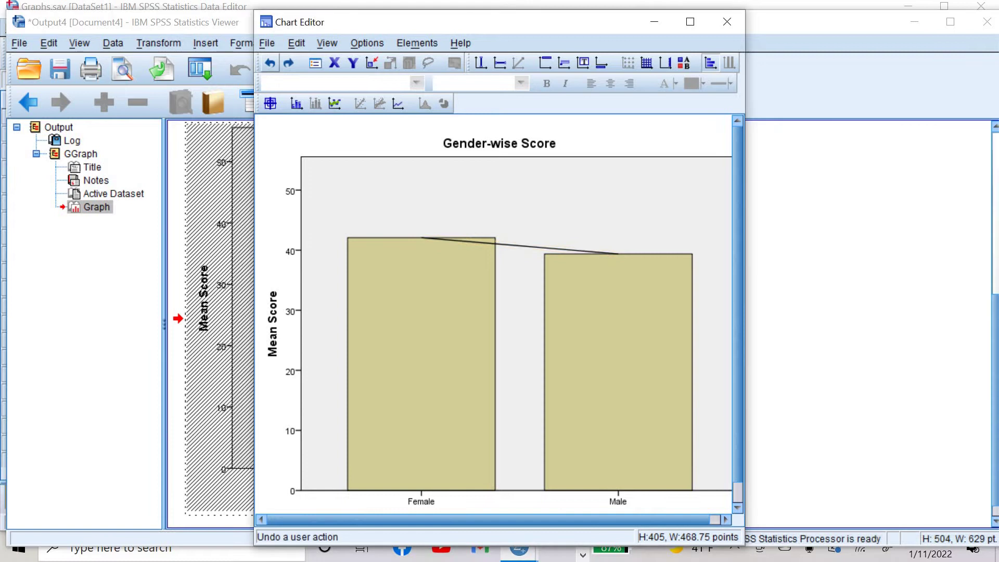
{"action": "left_click", "coordinate": [272, 64]}
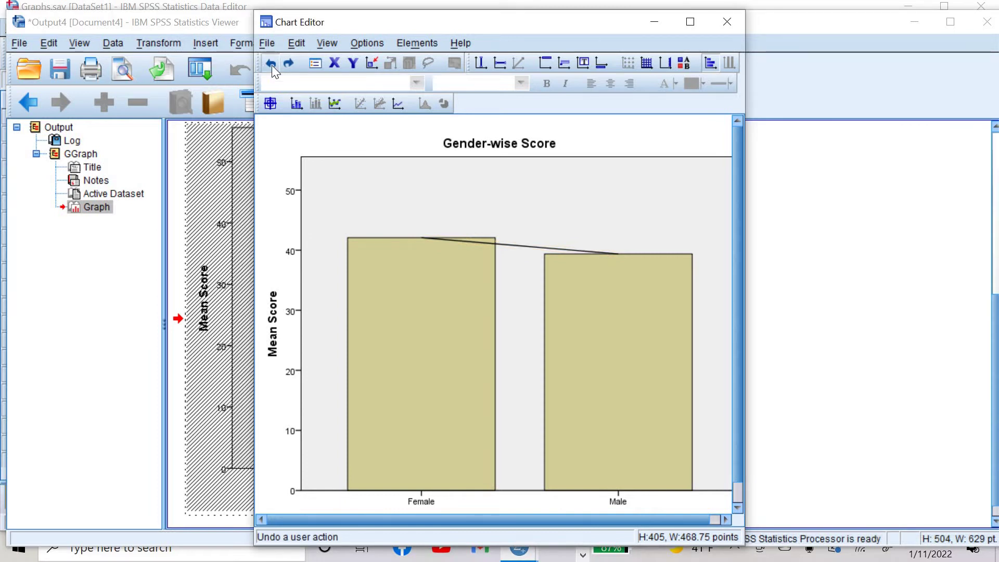
{"action": "left_click", "coordinate": [297, 104]}
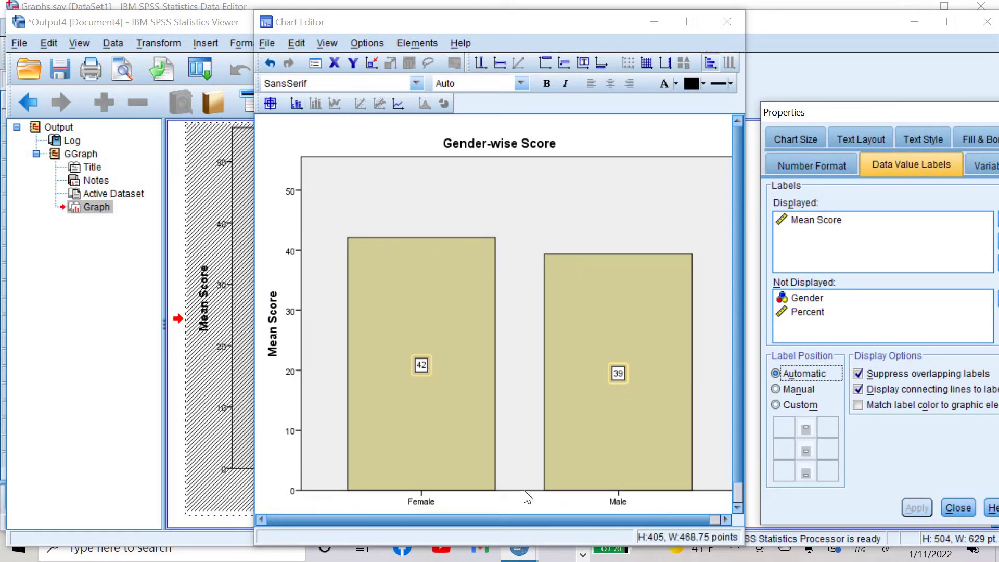
{"action": "left_click", "coordinate": [301, 108]}
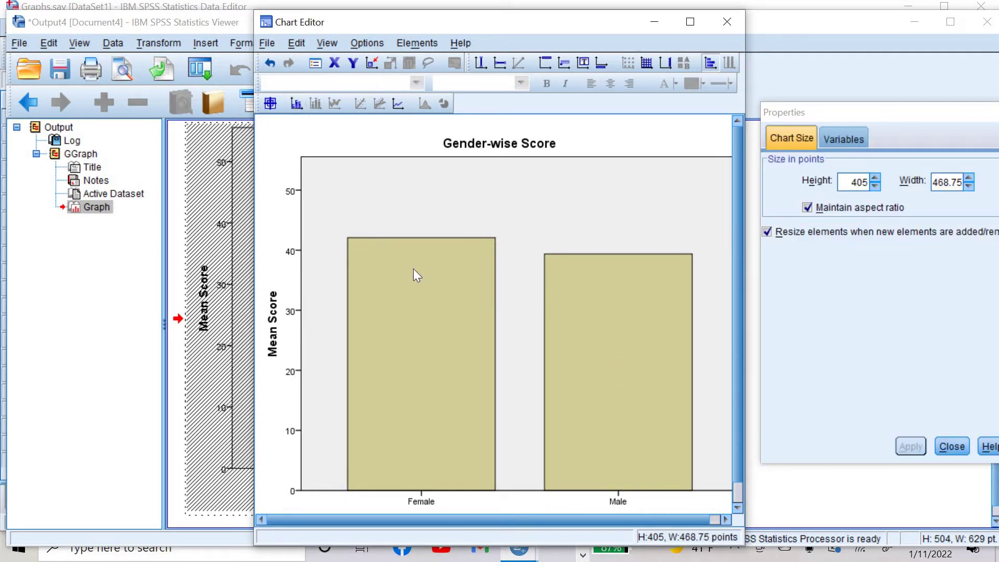
Step: Fill the Female and Male bars with magenta
{"action": "left_click", "coordinate": [270, 104]}
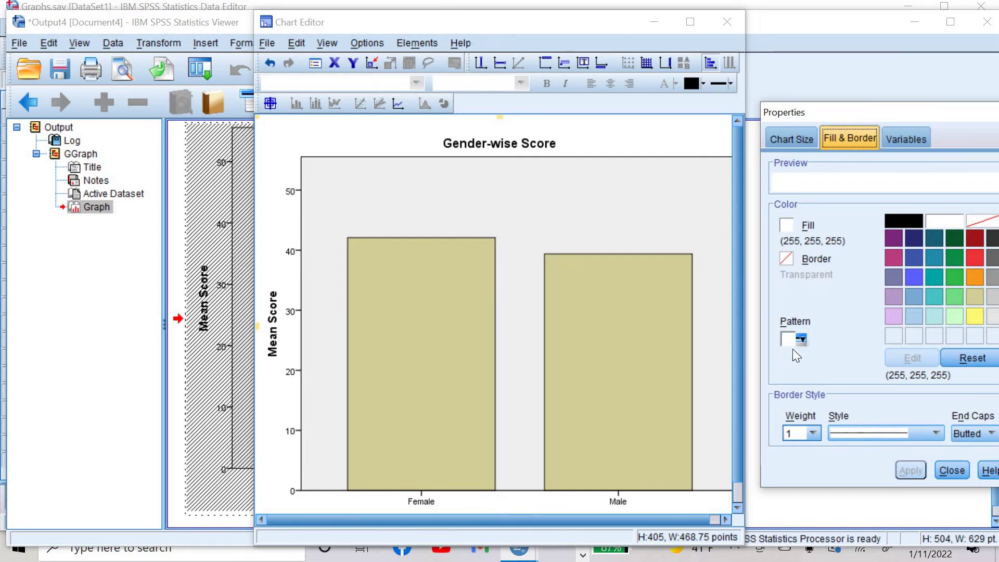
{"action": "left_click", "coordinate": [391, 299]}
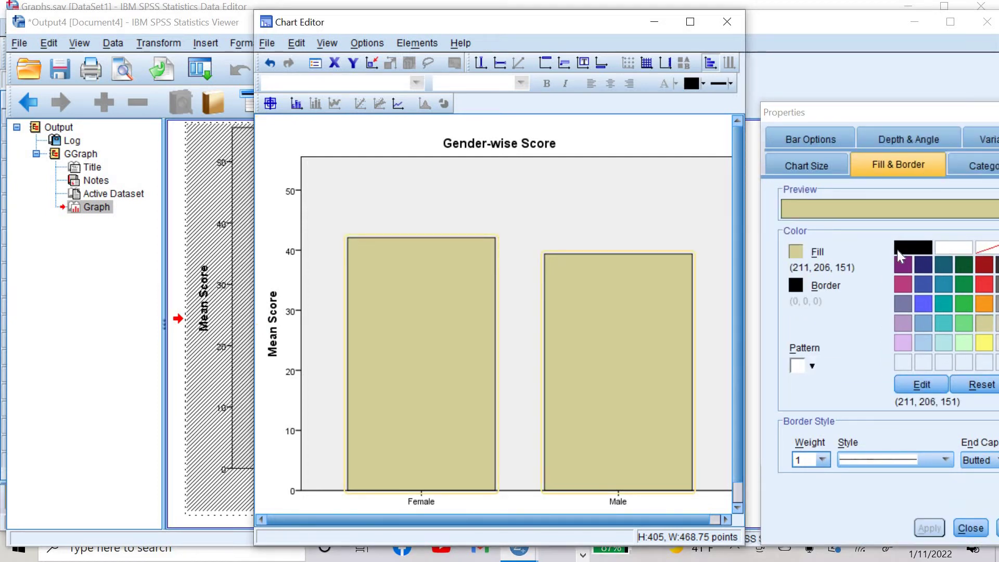
{"action": "left_click", "coordinate": [909, 284]}
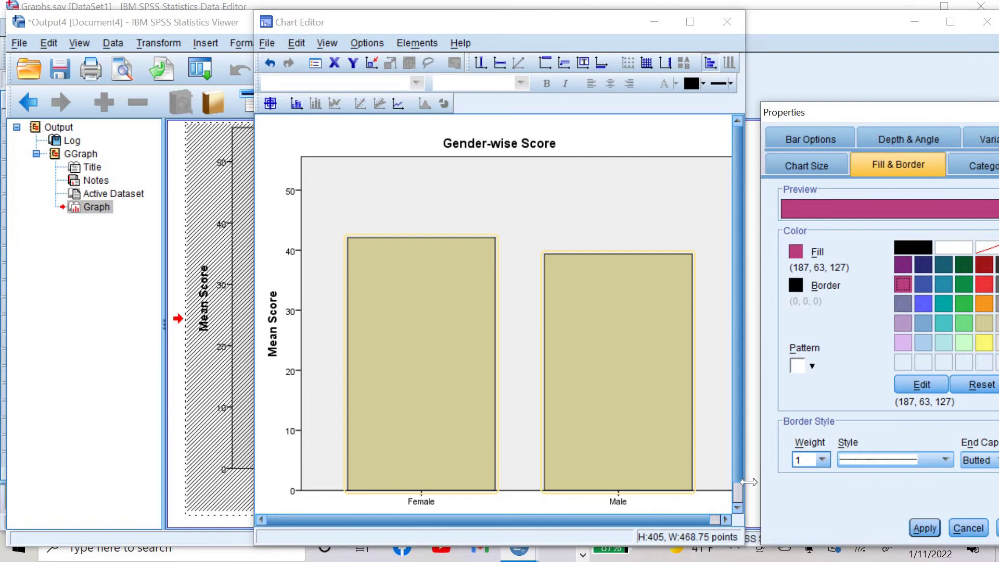
{"action": "left_click", "coordinate": [925, 527]}
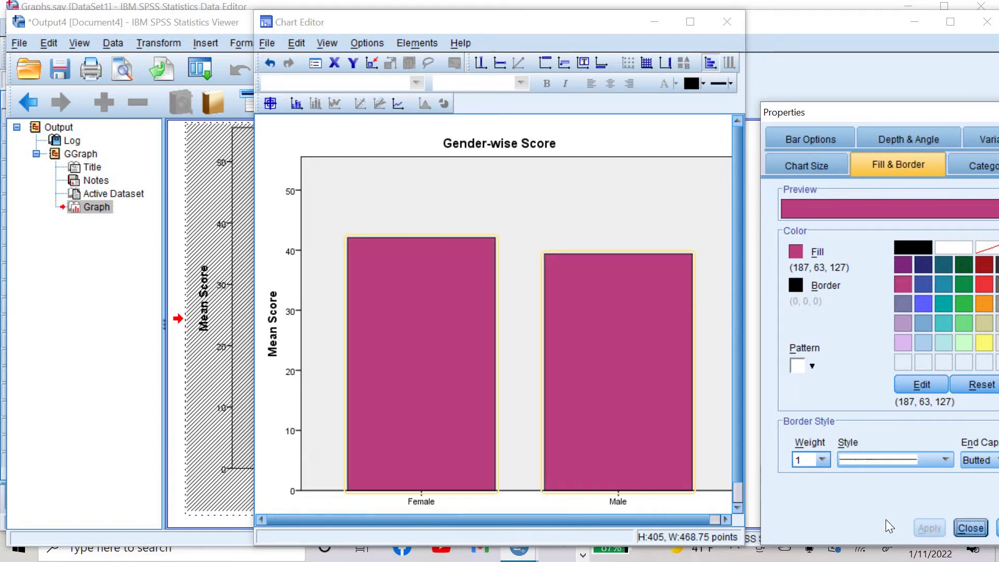
Step: Give the chart's plot area a yellow (251, 248, 115) background
{"action": "left_click", "coordinate": [545, 189]}
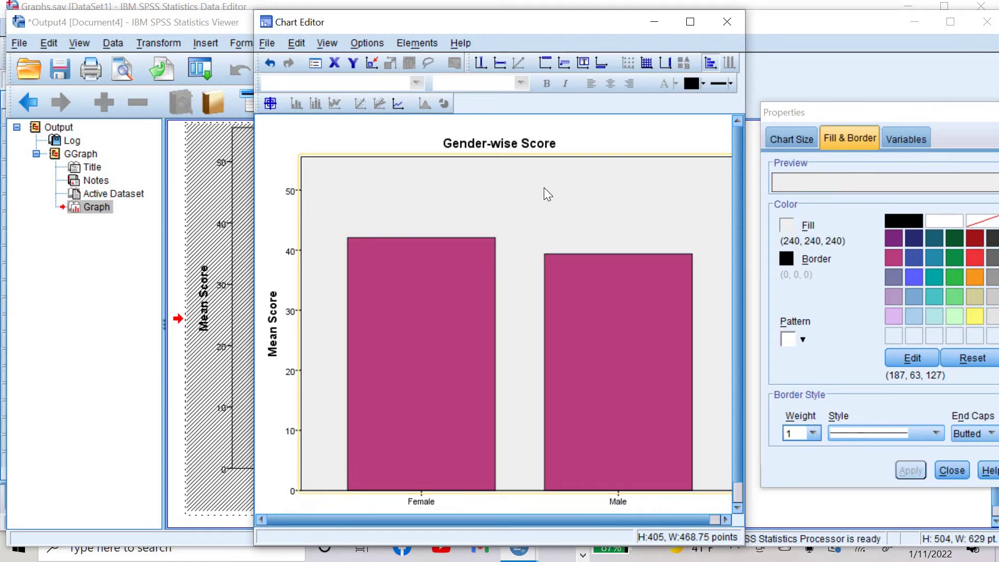
{"action": "left_click", "coordinate": [976, 314]}
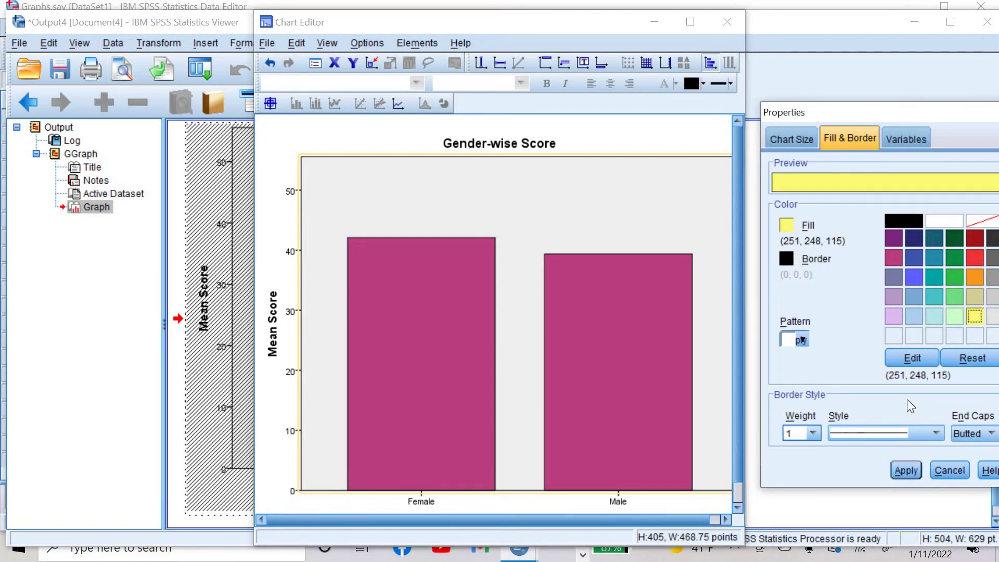
{"action": "left_click", "coordinate": [904, 471]}
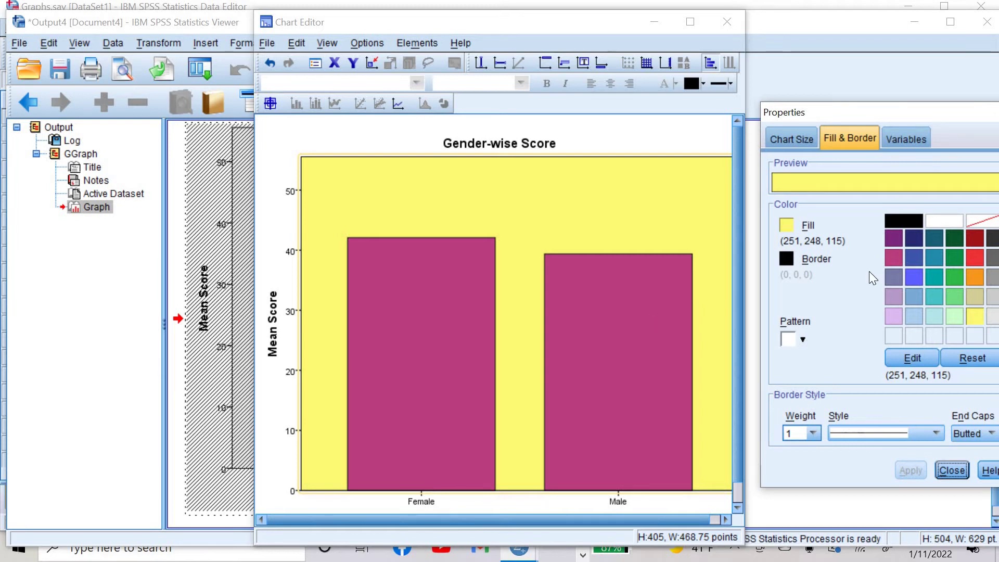
{"action": "left_click", "coordinate": [436, 330]}
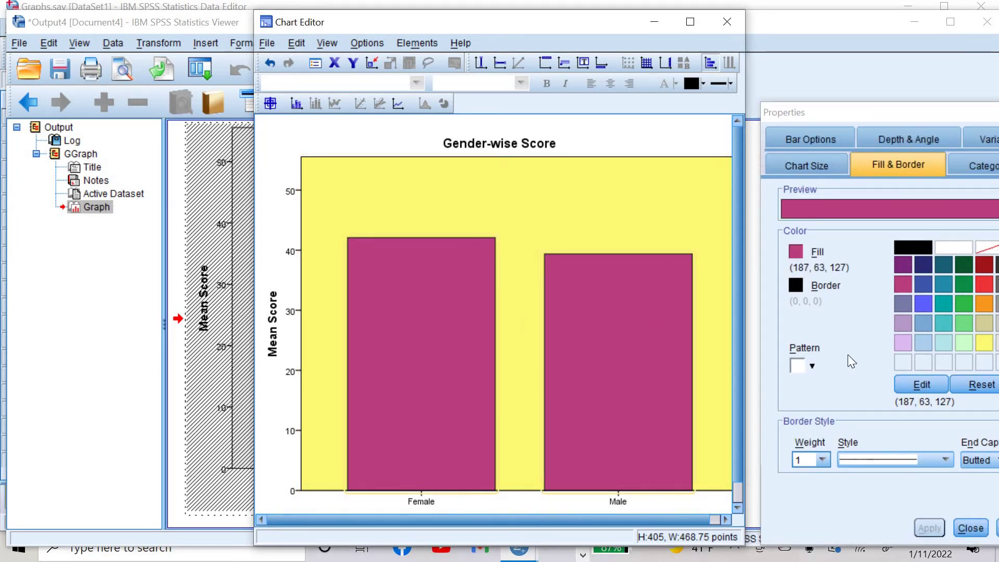
{"action": "left_click", "coordinate": [812, 366]}
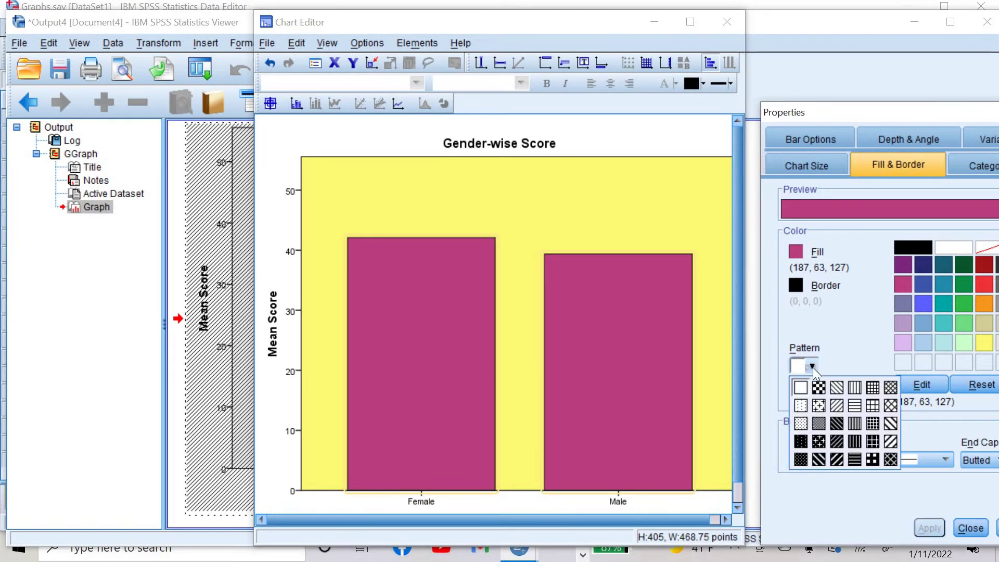
Step: Apply a crosshatch pattern to the magenta bars and close the Properties window
{"action": "left_click", "coordinate": [819, 405]}
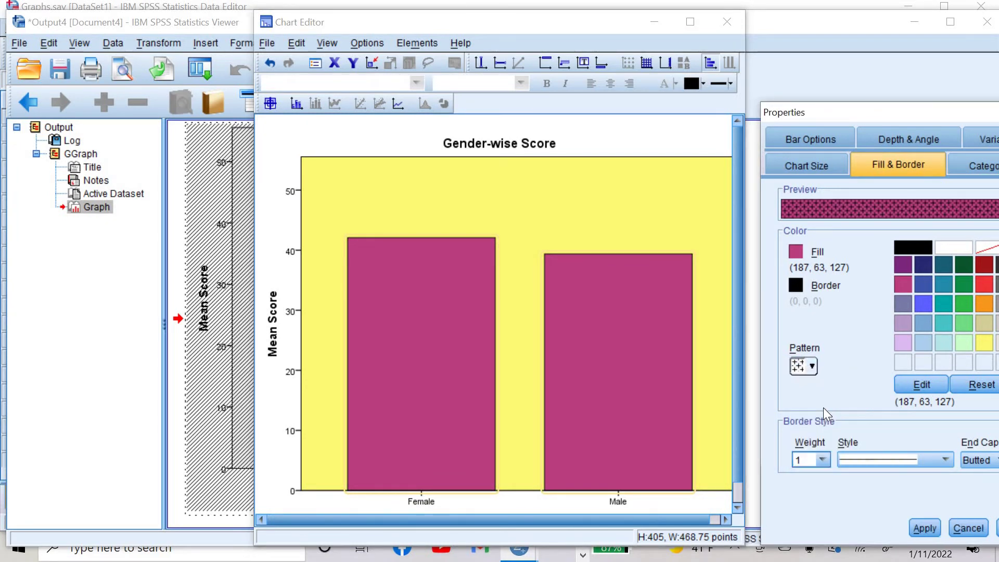
{"action": "left_click", "coordinate": [937, 527]}
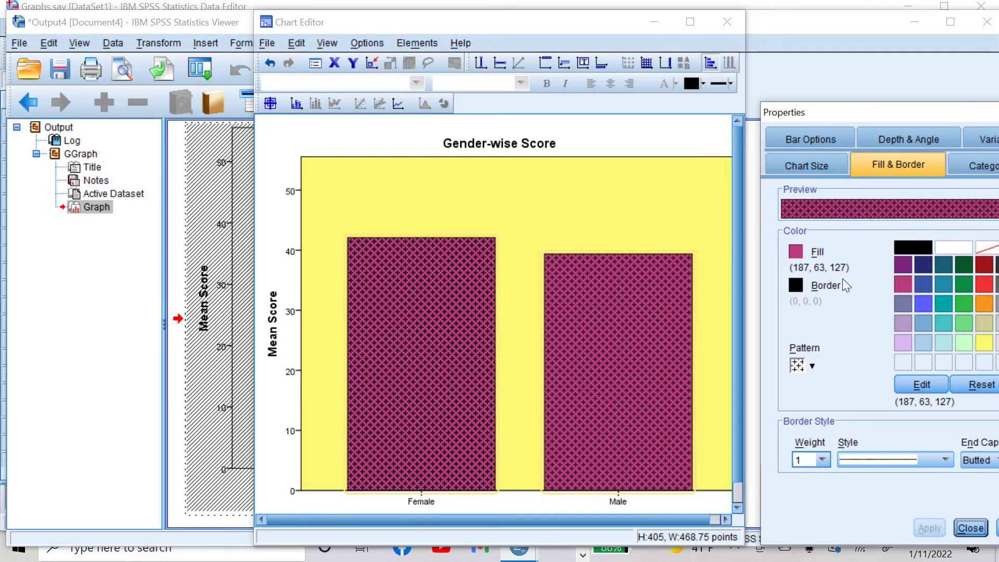
{"action": "left_click", "coordinate": [941, 461]}
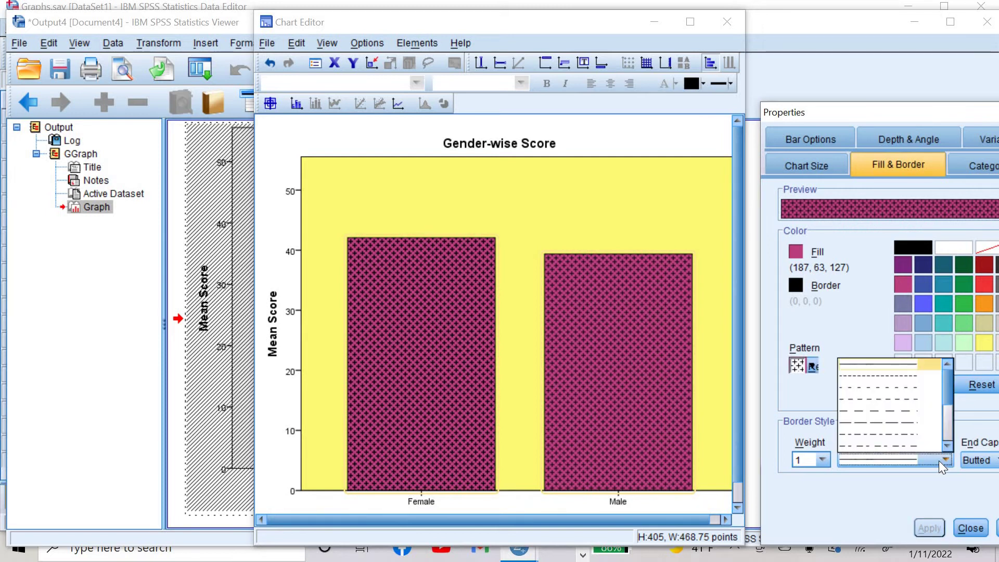
{"action": "left_click", "coordinate": [966, 529]}
{"action": "left_click", "coordinate": [966, 526]}
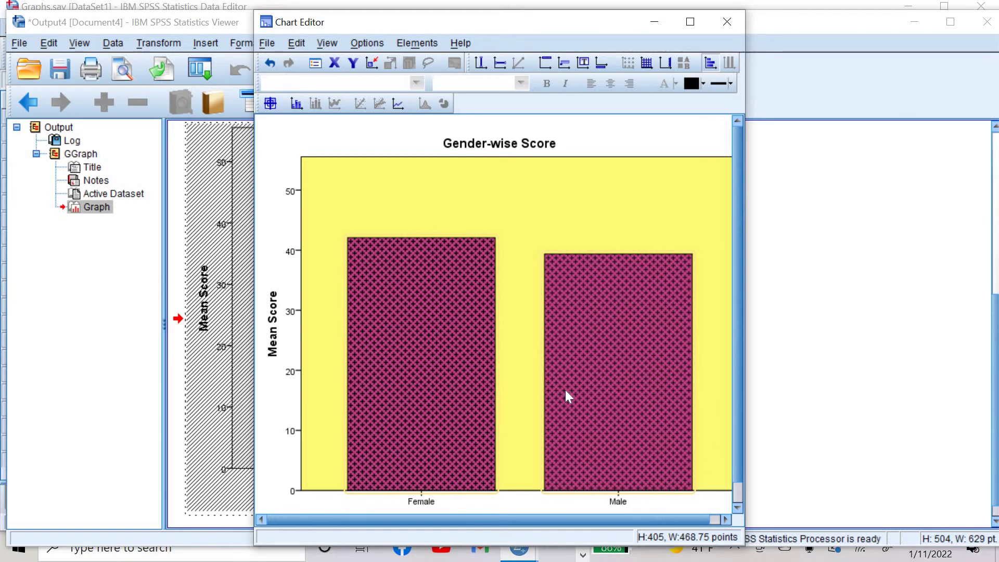
Step: Close the Chart Editor and return to the Viewer output
{"action": "left_click", "coordinate": [729, 21]}
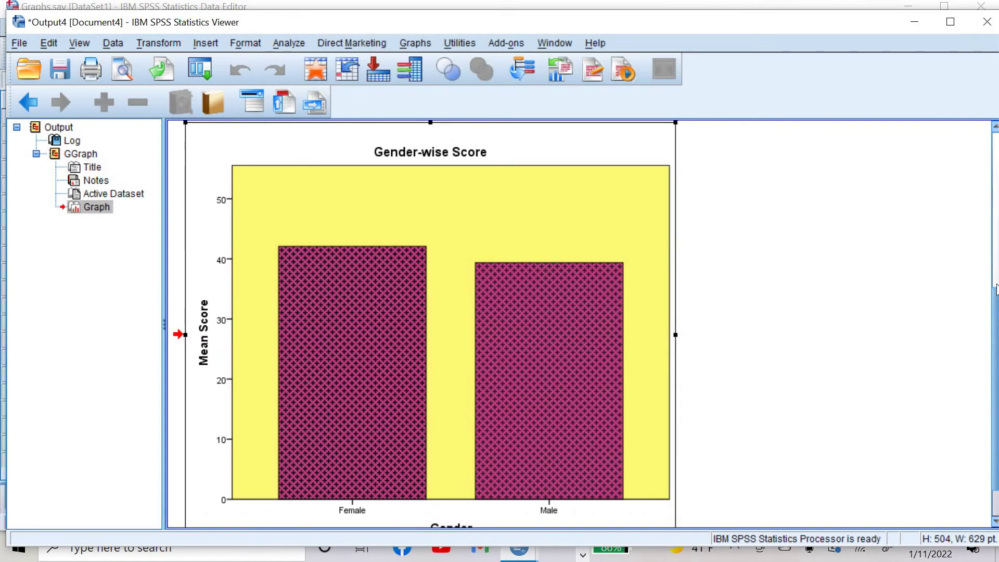
{"action": "scroll", "coordinate": [996, 297], "scroll_direction": "up", "scroll_amount": 5}
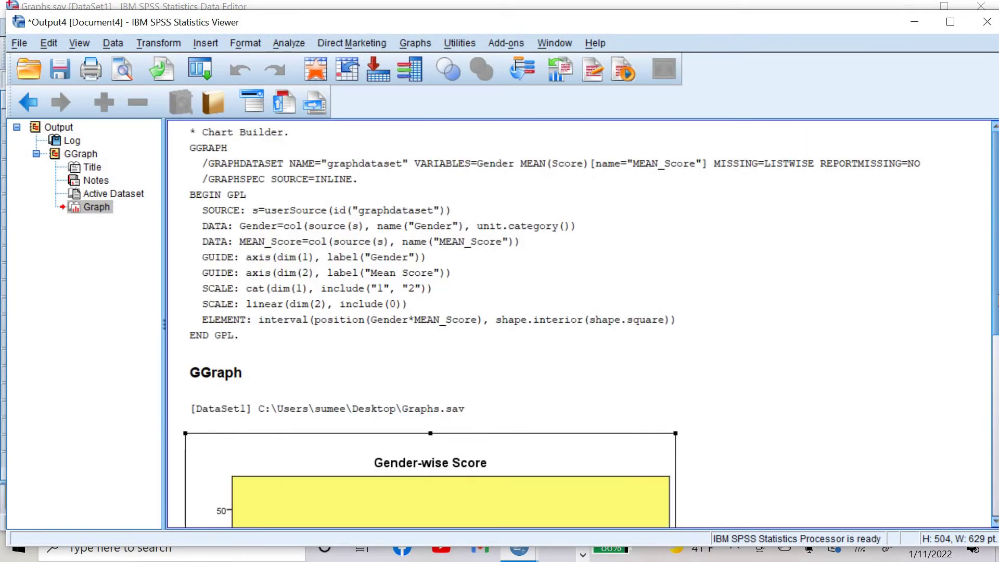
{"action": "scroll", "coordinate": [997, 330], "scroll_direction": "down", "scroll_amount": 5}
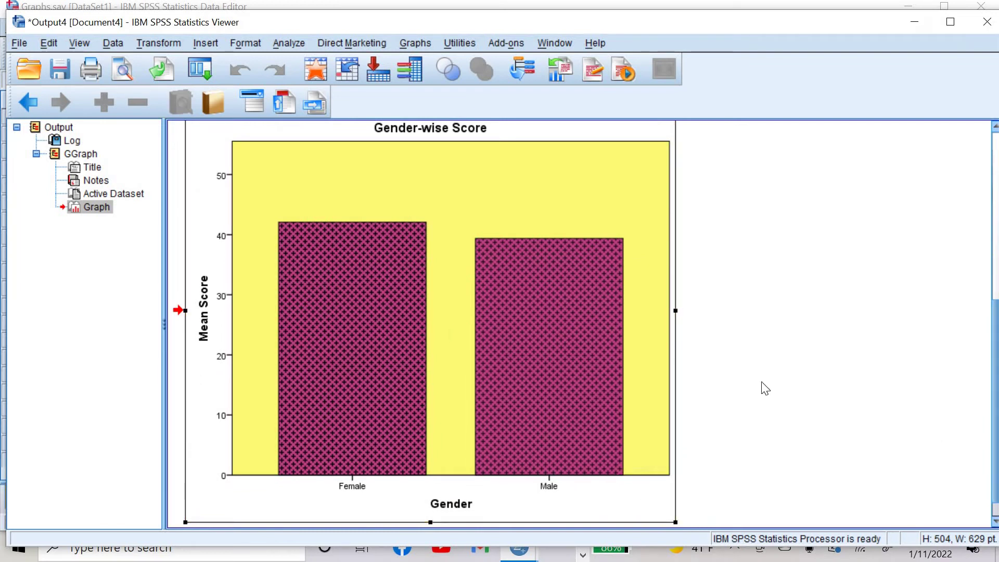
Step: From a reset Chart Builder, generate a pie chart of counts sliced by Subject
{"action": "left_click", "coordinate": [427, 42]}
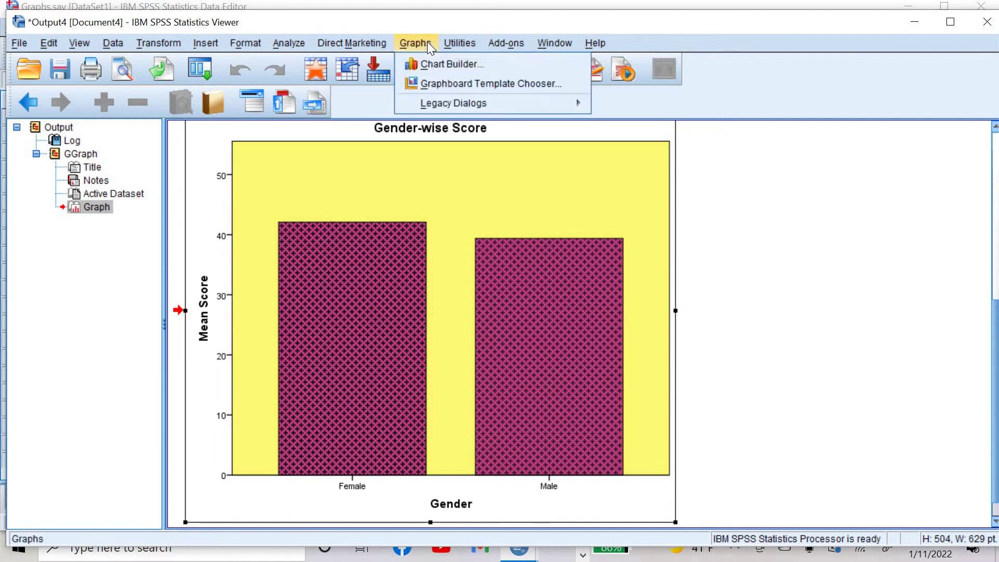
{"action": "left_click", "coordinate": [437, 58]}
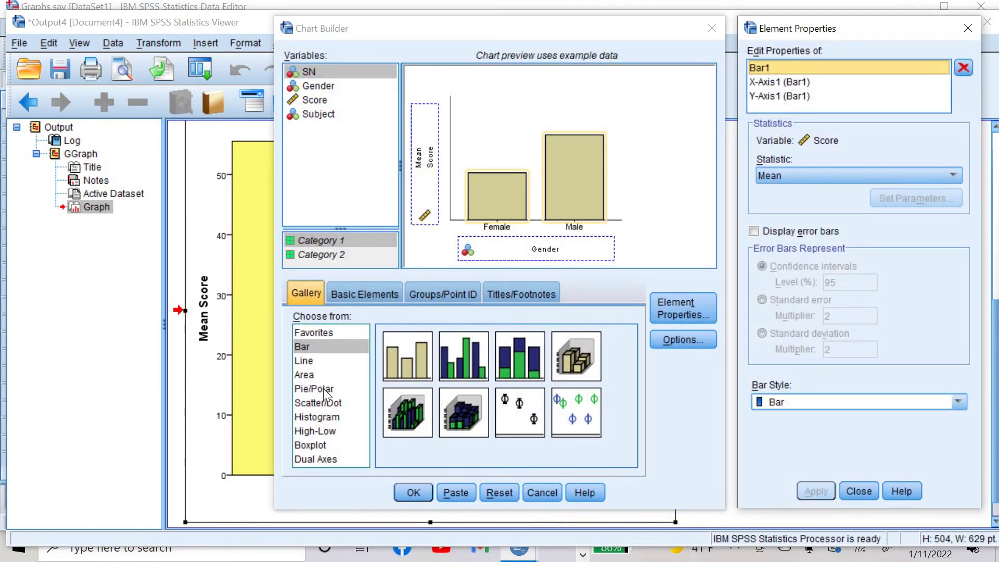
{"action": "left_click", "coordinate": [326, 394]}
{"action": "left_click", "coordinate": [499, 493]}
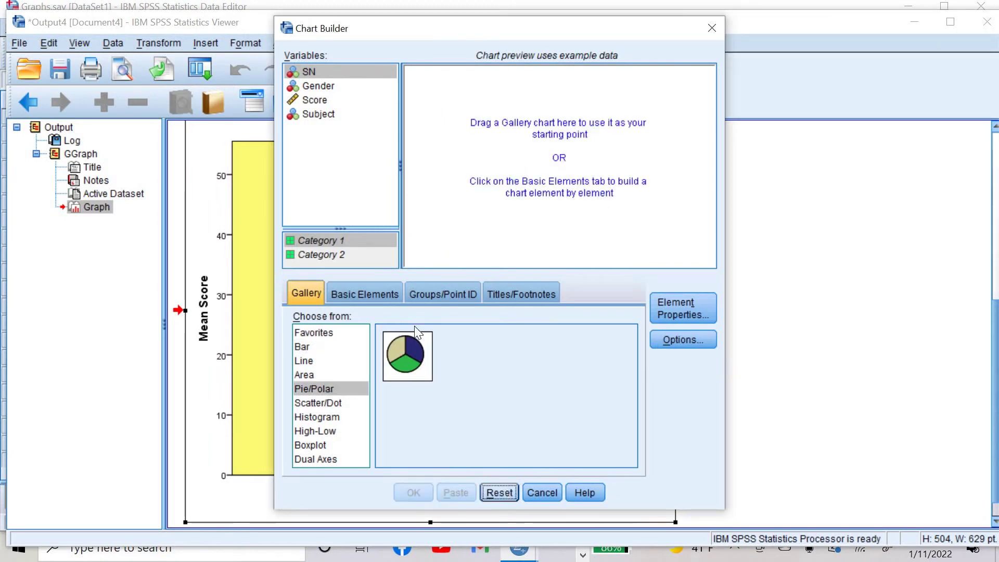
{"action": "double_click", "coordinate": [408, 364]}
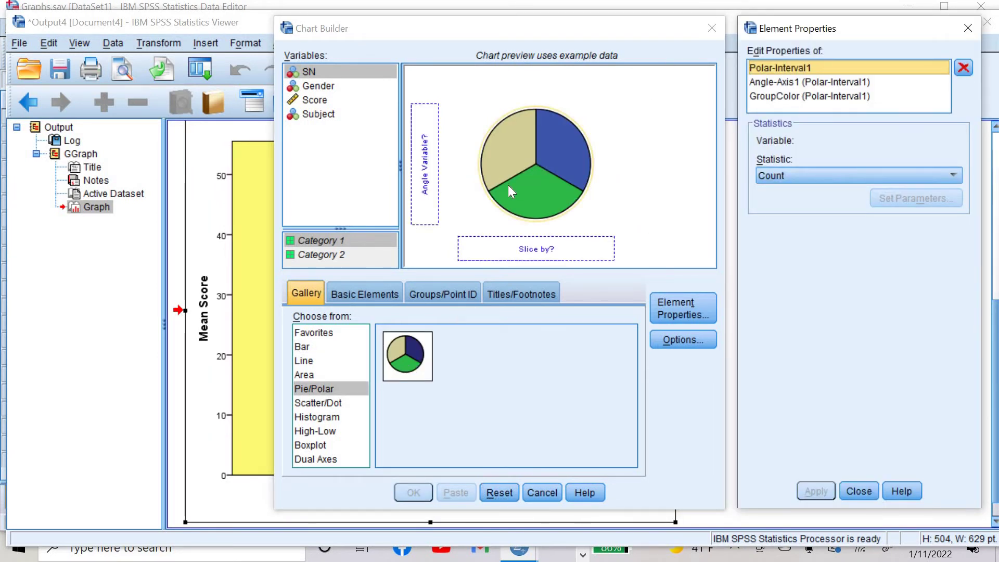
{"action": "left_click", "coordinate": [319, 119]}
{"action": "left_click_drag", "start_coordinate": [319, 119], "coordinate": [512, 247]}
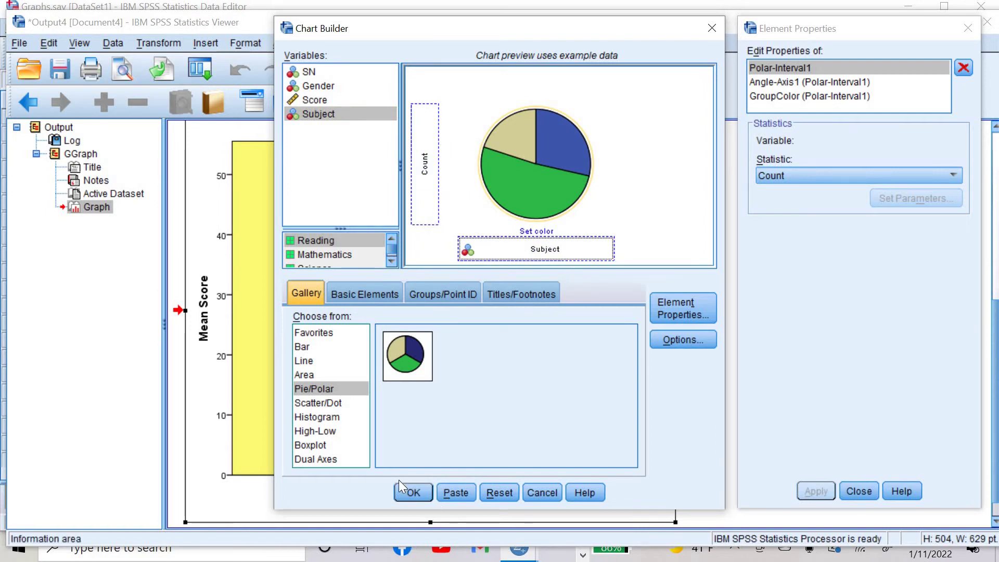
{"action": "left_click", "coordinate": [419, 491]}
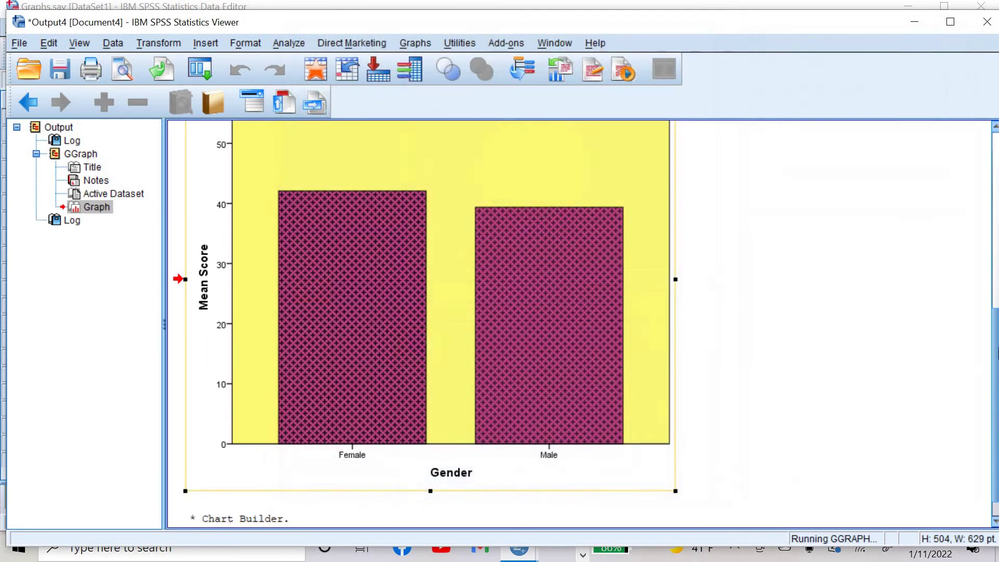
Step: Scroll to the Reading, Mathematics and Science pie chart and open it in Chart Editor
{"action": "scroll", "coordinate": [567, 367], "scroll_direction": "down", "scroll_amount": 5}
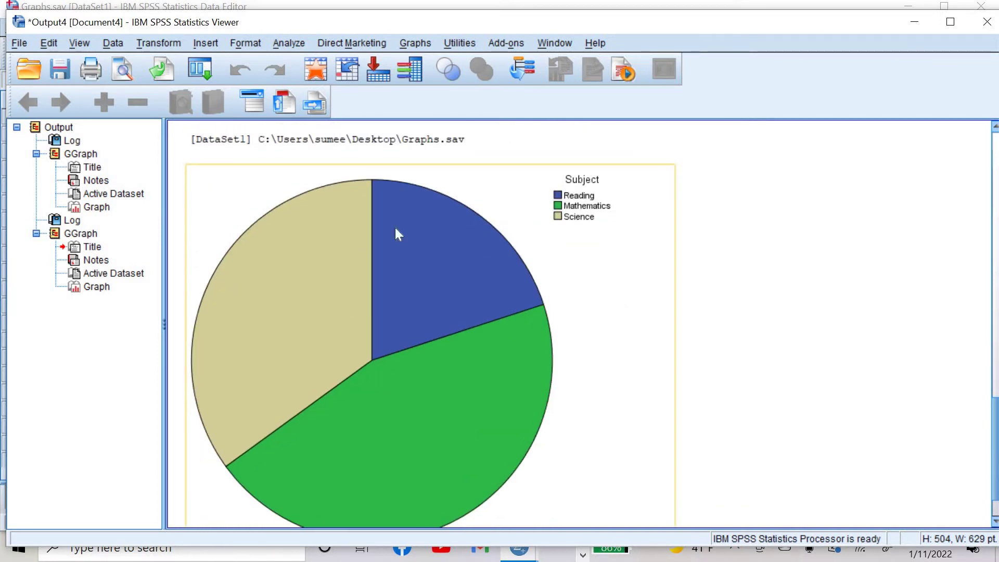
{"action": "scroll", "coordinate": [575, 312], "scroll_direction": "down", "scroll_amount": 1}
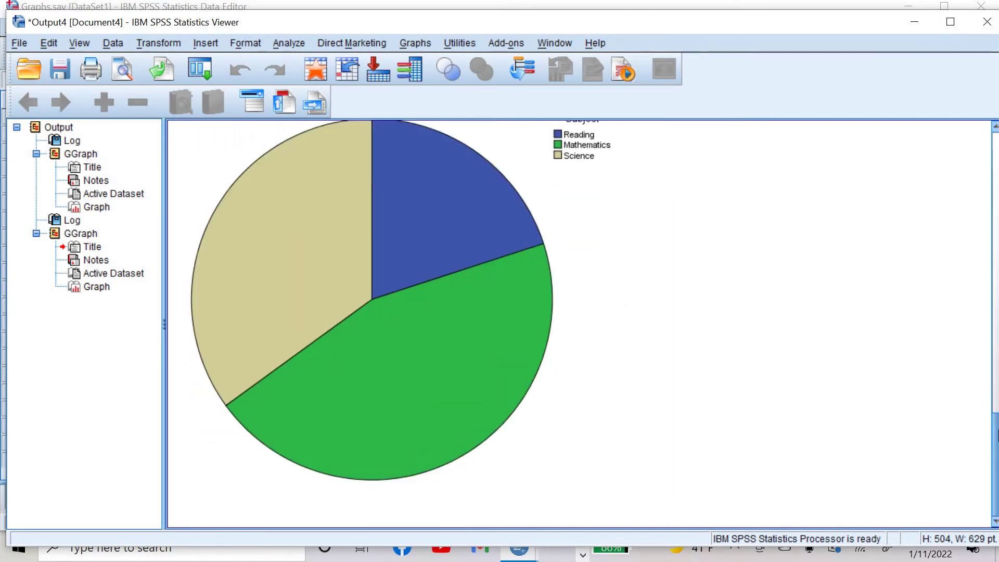
{"action": "double_click", "coordinate": [436, 314]}
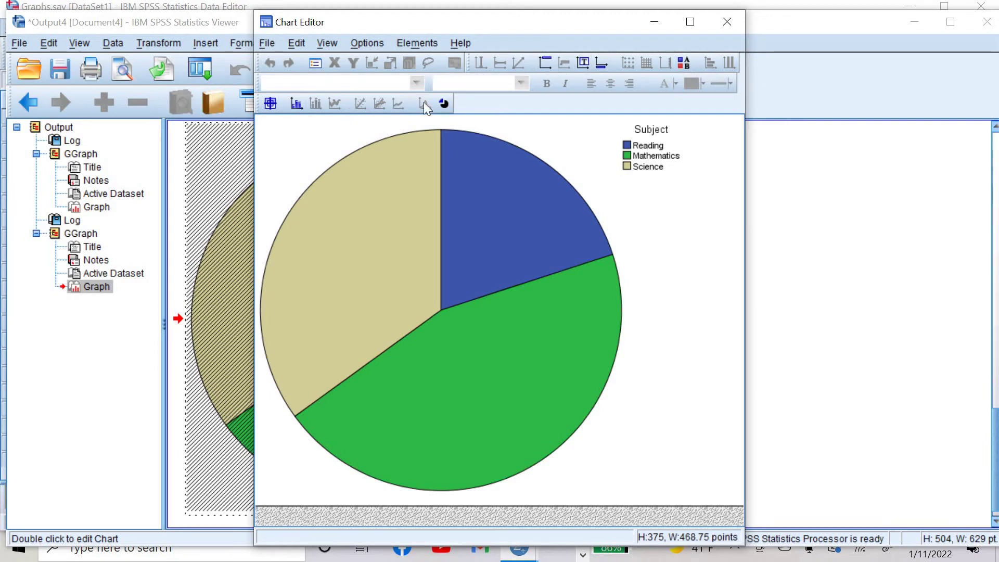
Step: Label each pie slice with its percentage, subject name and count, e.g. 20.00% Reading 4
{"action": "left_click", "coordinate": [296, 104]}
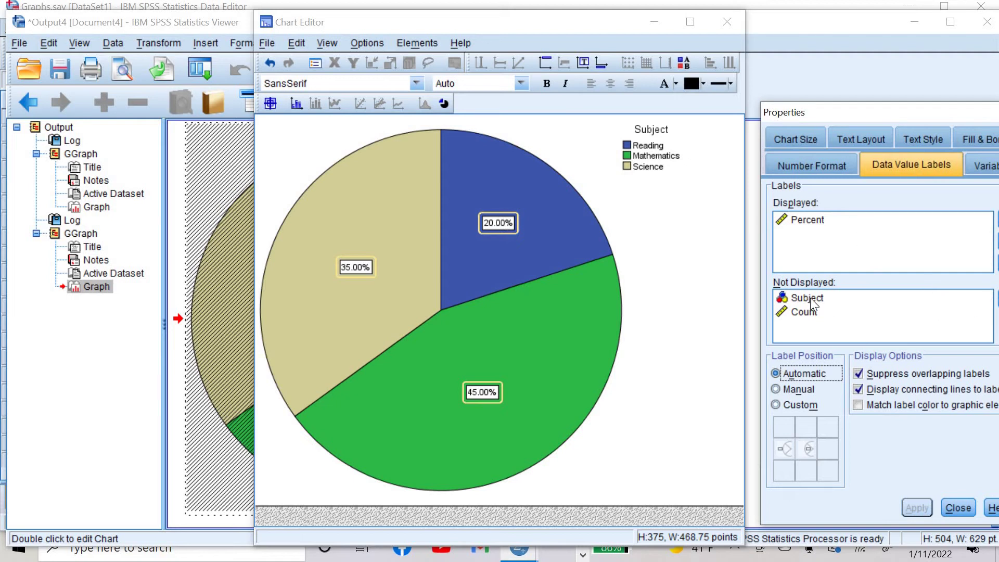
{"action": "left_click_drag", "start_coordinate": [810, 297], "coordinate": [806, 246]}
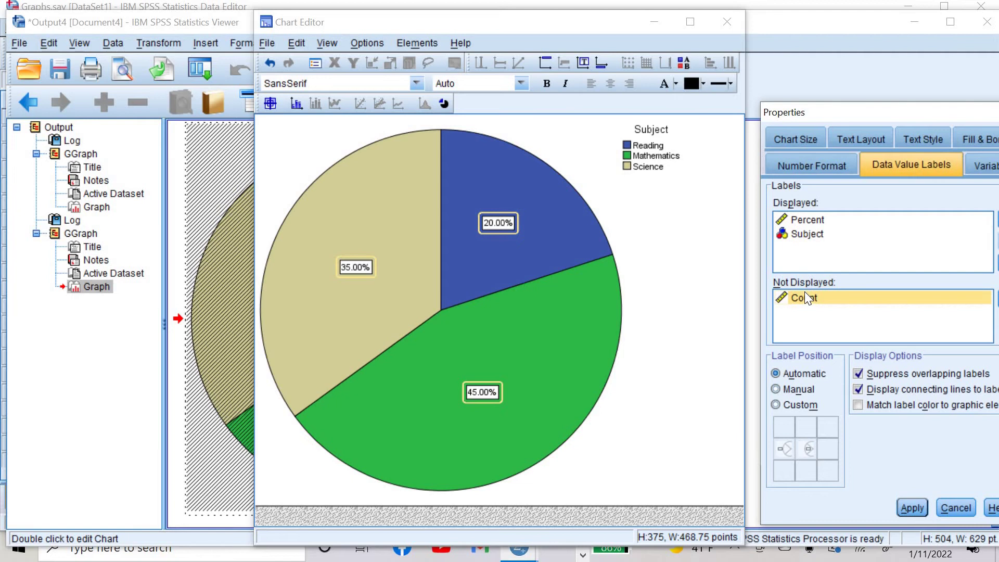
{"action": "left_click_drag", "start_coordinate": [805, 292], "coordinate": [795, 252]}
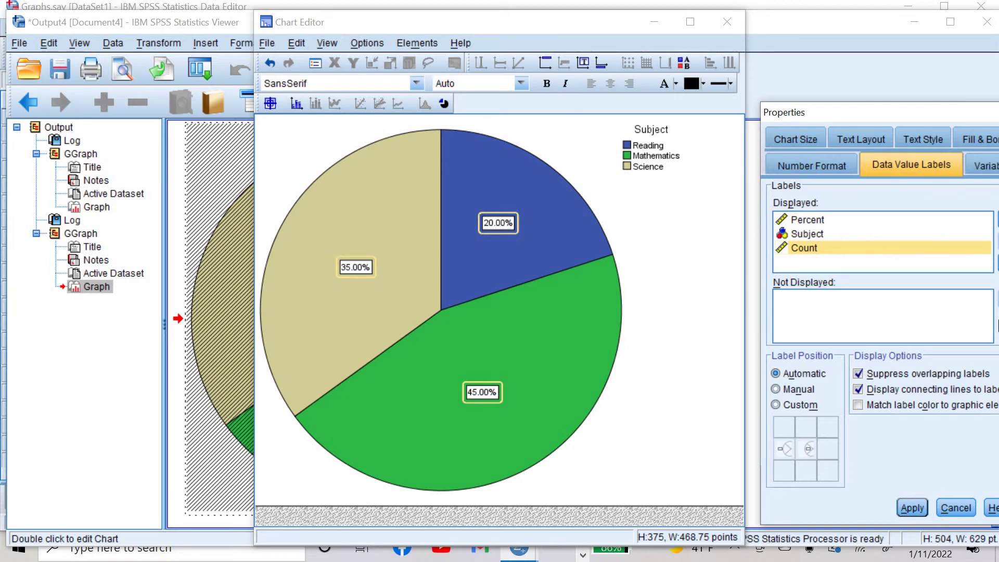
{"action": "left_click", "coordinate": [907, 507]}
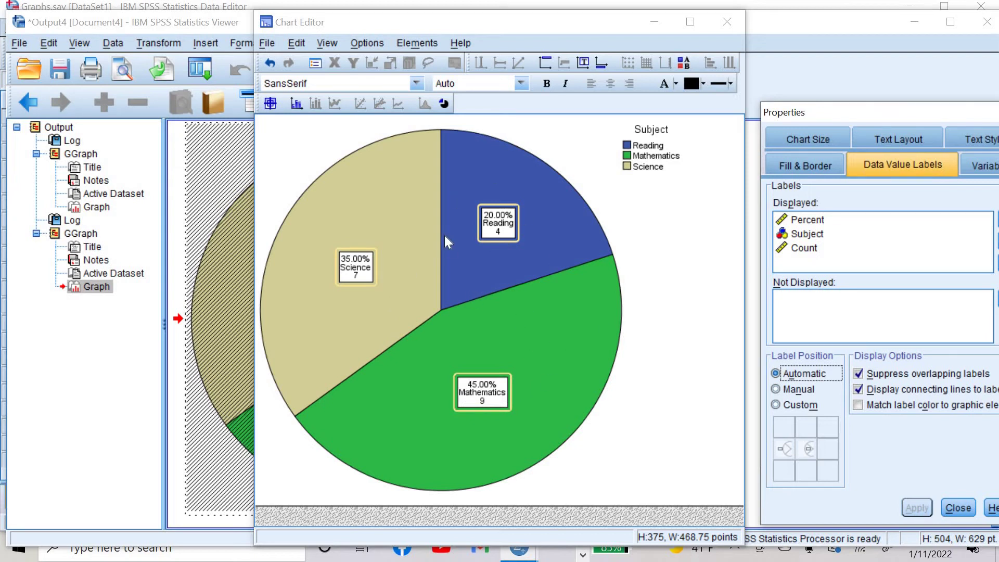
{"action": "left_click", "coordinate": [270, 103]}
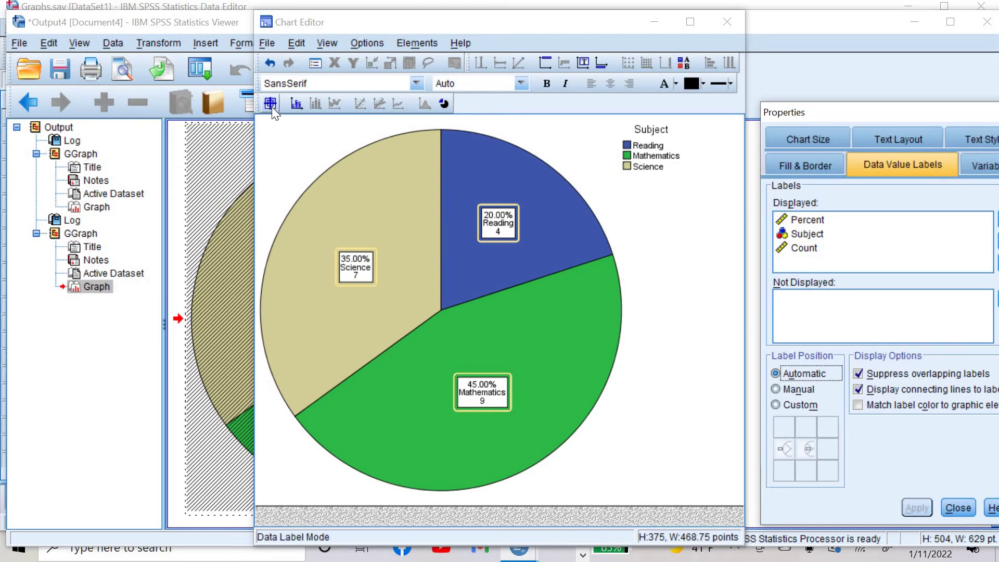
Step: Explode the Reading, Mathematics and Science slices apart using Explode Slice
{"action": "left_click", "coordinate": [271, 108]}
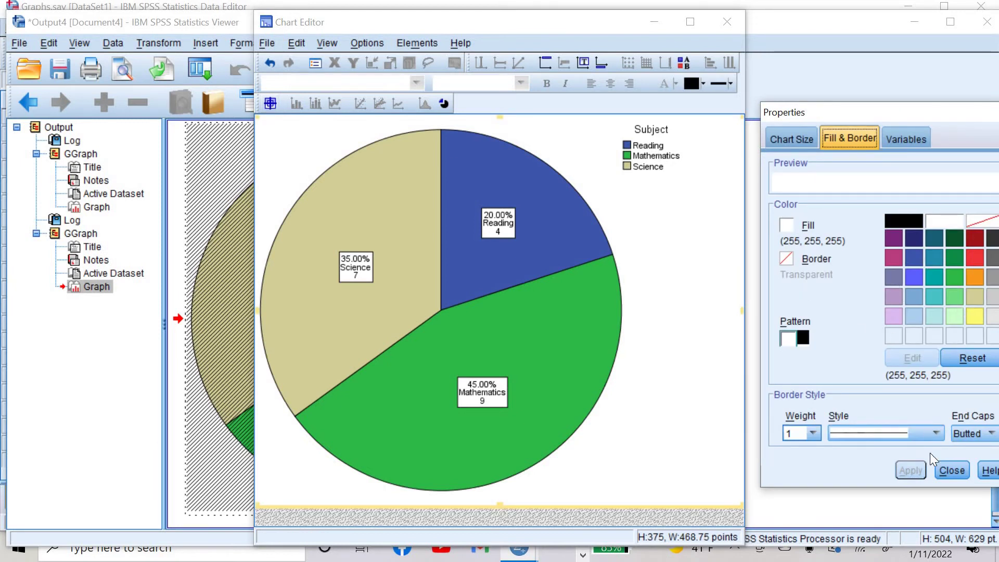
{"action": "left_click", "coordinate": [949, 470]}
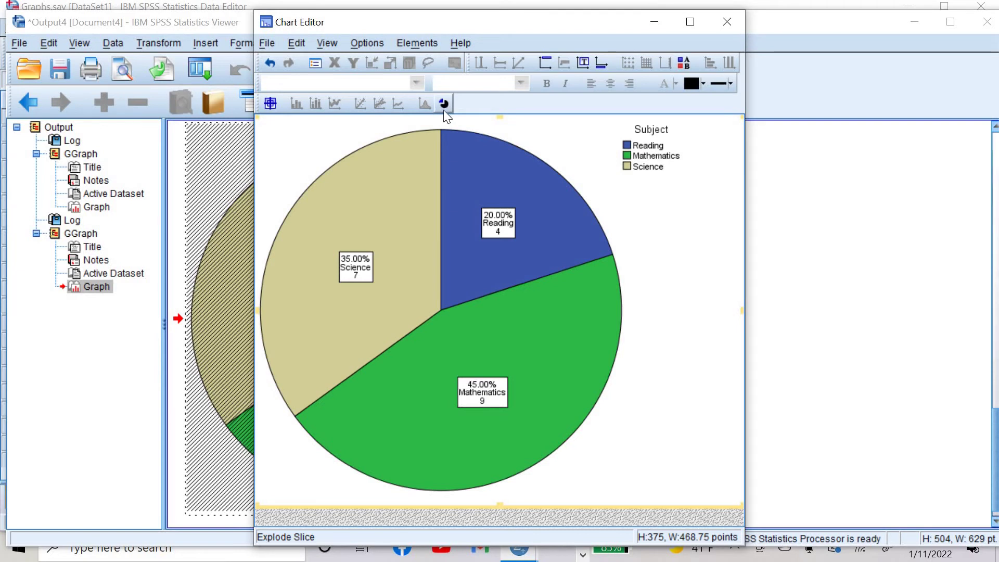
{"action": "left_click", "coordinate": [444, 111]}
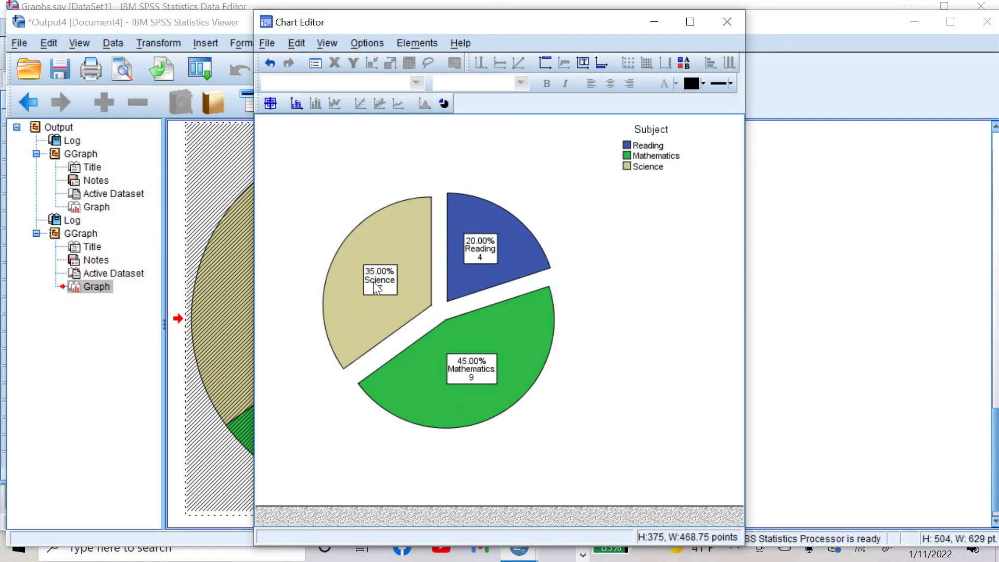
{"action": "left_click", "coordinate": [447, 333]}
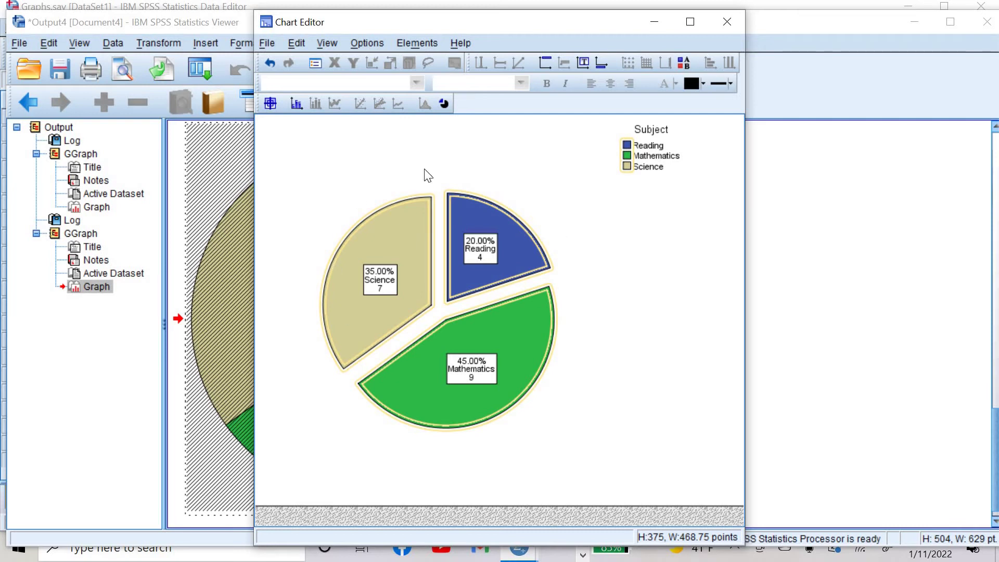
{"action": "left_click", "coordinate": [269, 104]}
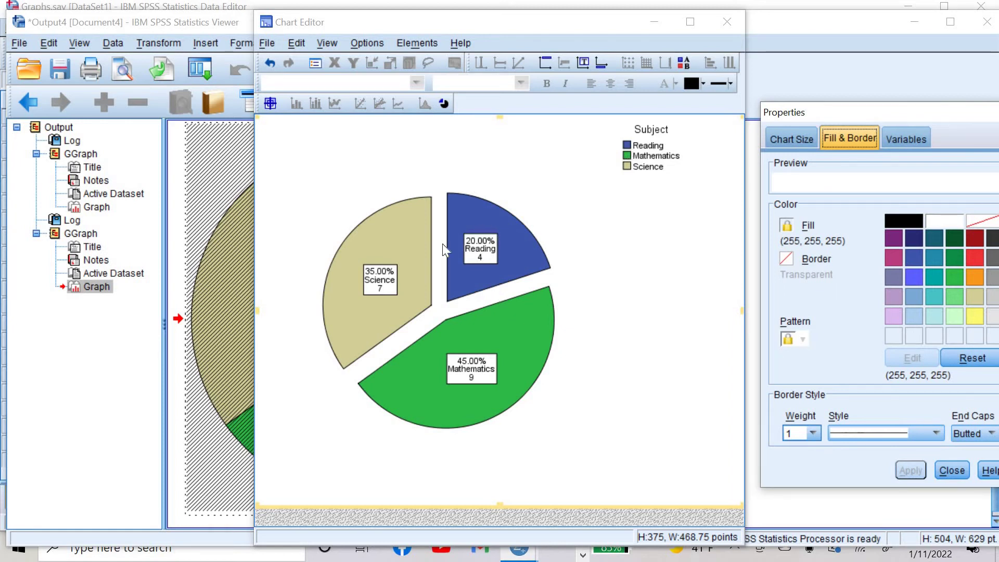
Step: Fill the Reading slice with a magenta (187, 63, 127) checkerboard pattern
{"action": "left_click", "coordinate": [626, 142]}
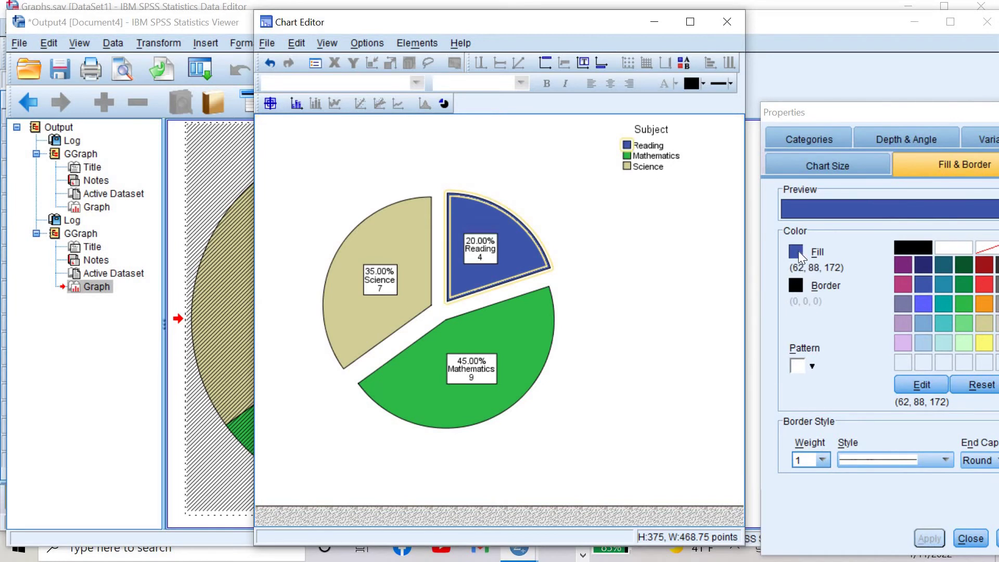
{"action": "left_click", "coordinate": [907, 278]}
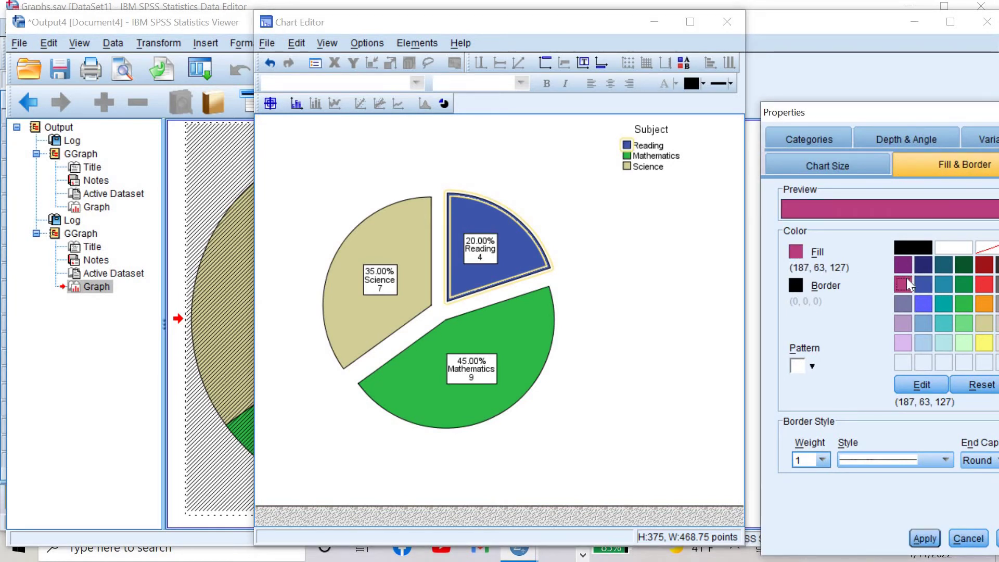
{"action": "left_click", "coordinate": [814, 368]}
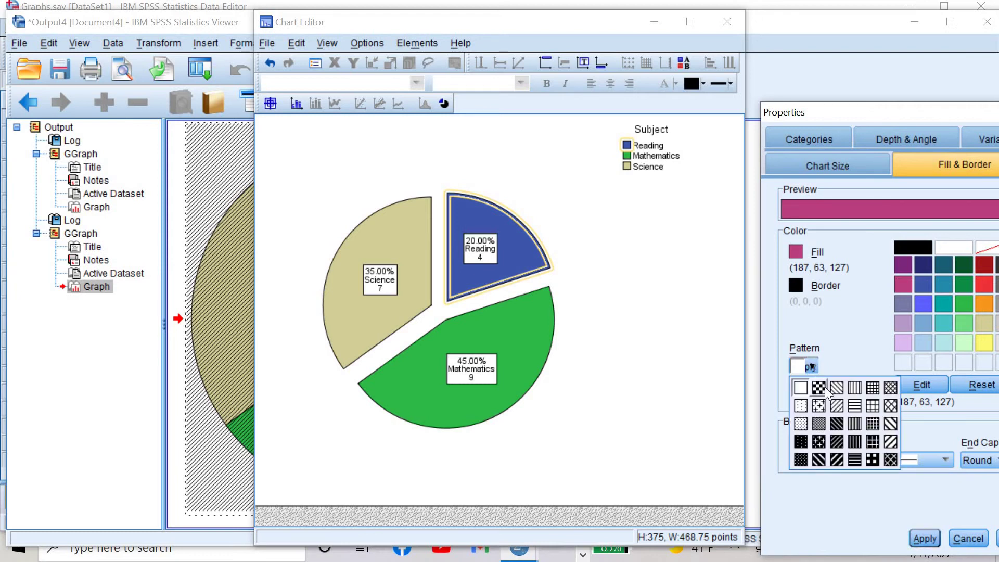
{"action": "left_click", "coordinate": [825, 388]}
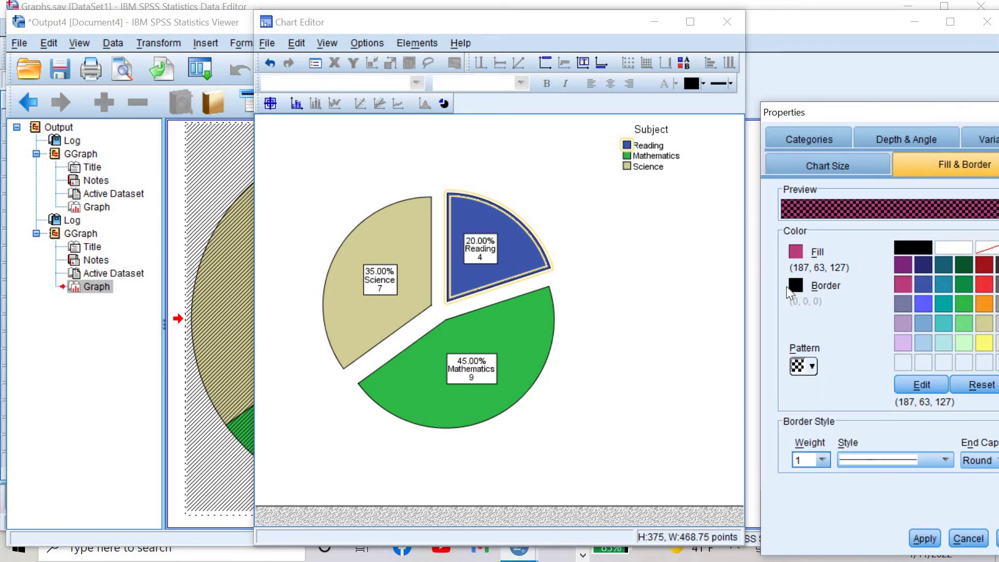
{"action": "left_click", "coordinate": [915, 533]}
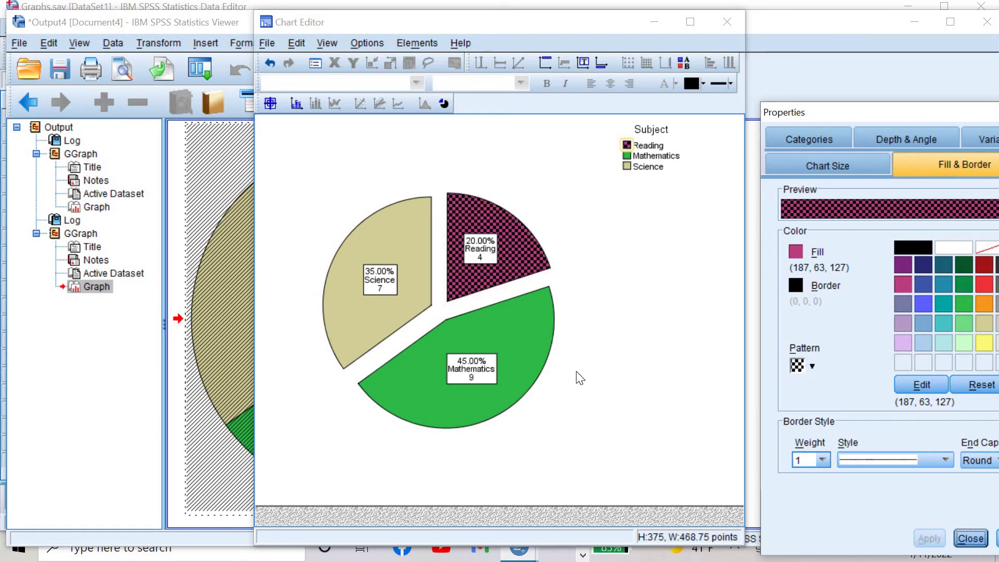
Step: Give the pie chart a light blue (172, 208, 238) background and close the Chart Editor
{"action": "left_click", "coordinate": [650, 301]}
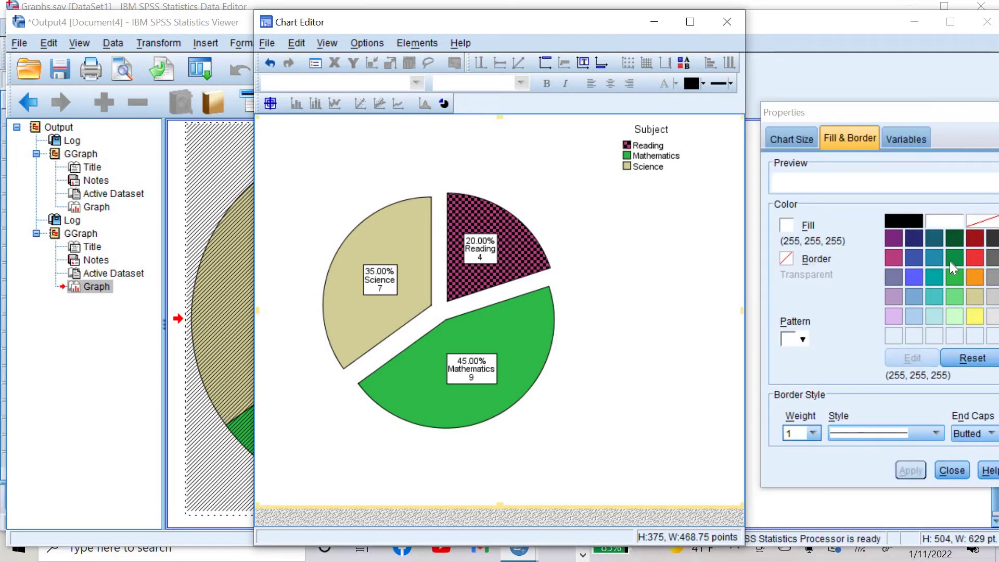
{"action": "left_click", "coordinate": [897, 318]}
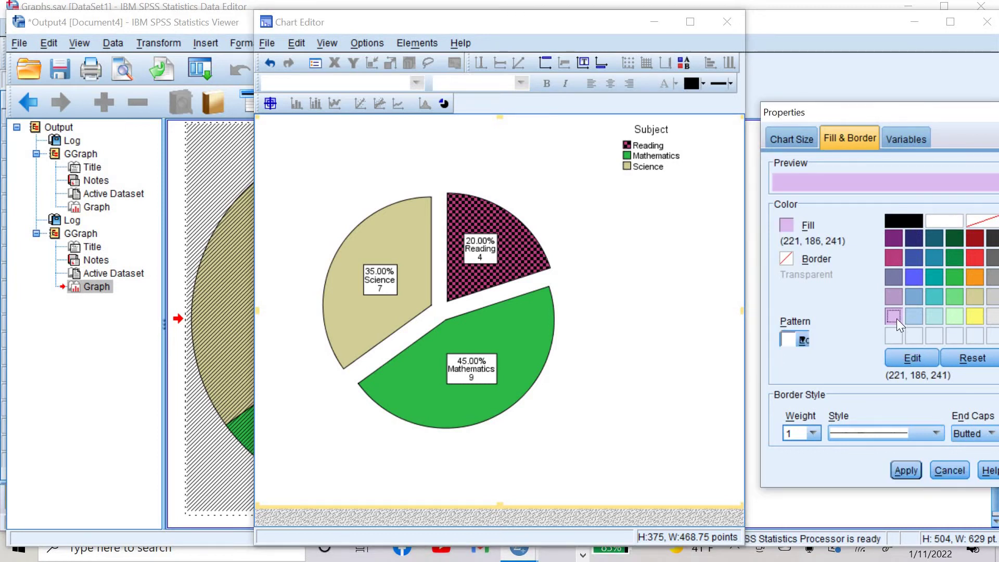
{"action": "left_click", "coordinate": [909, 318]}
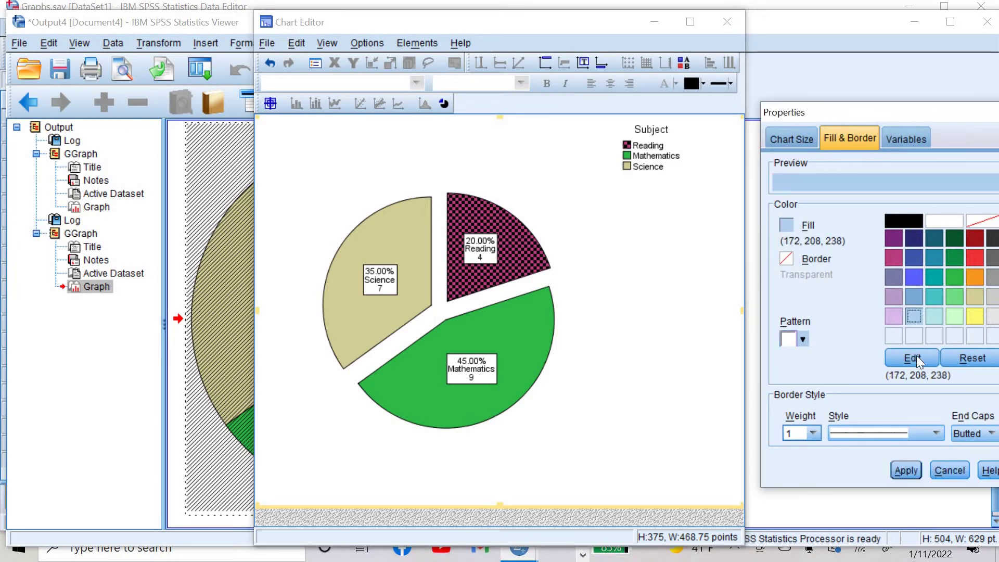
{"action": "left_click", "coordinate": [908, 470]}
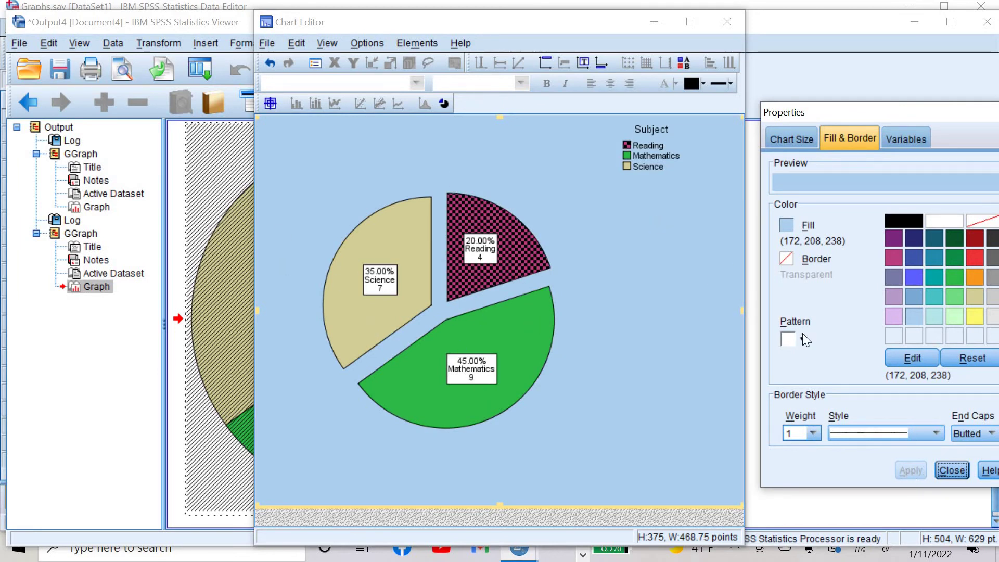
{"action": "left_click", "coordinate": [733, 29]}
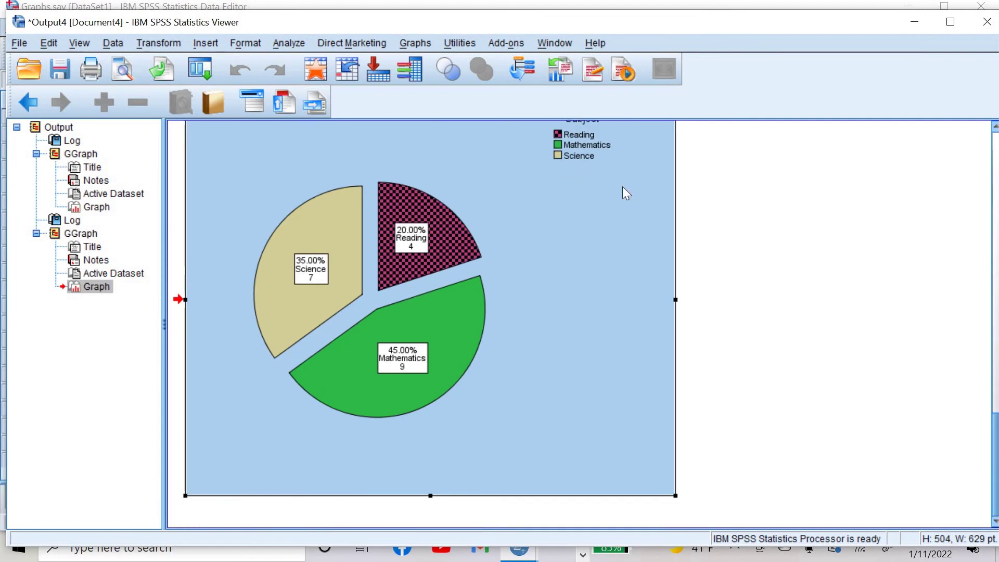
Step: Start a new Chart Builder chart, resetting the pie setup, in the Scatter/Dot gallery
{"action": "left_click", "coordinate": [418, 43]}
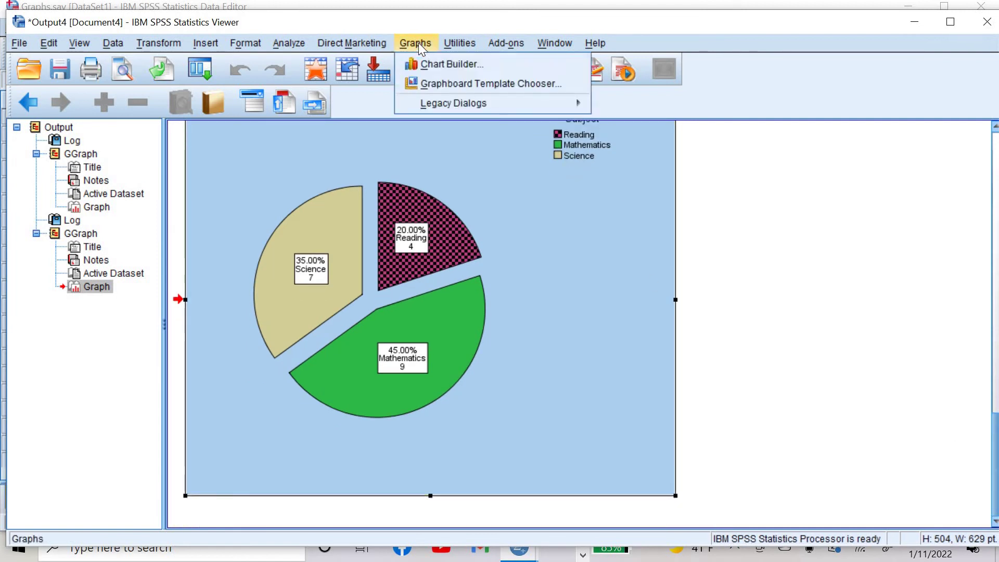
{"action": "left_click", "coordinate": [430, 62]}
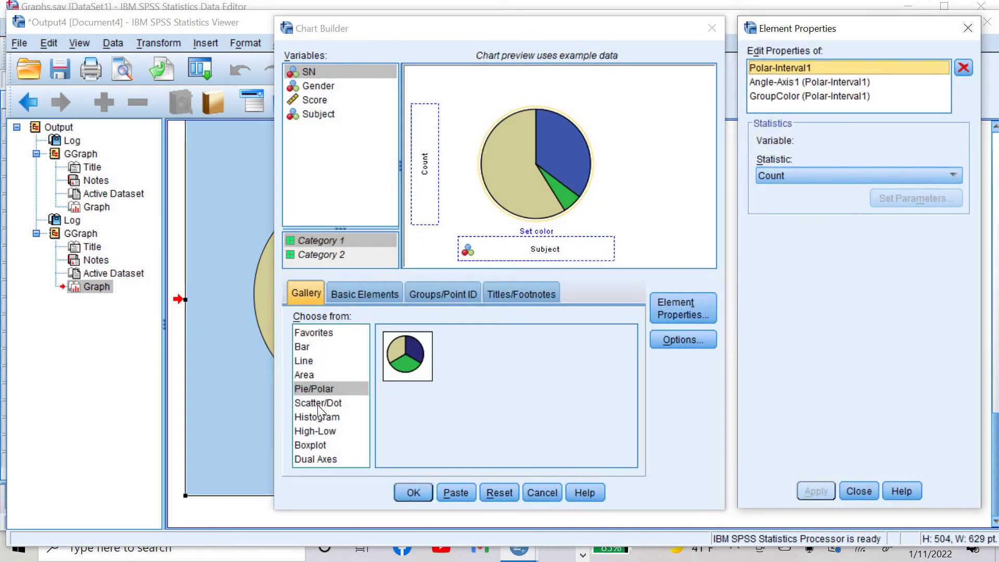
{"action": "left_click", "coordinate": [318, 404]}
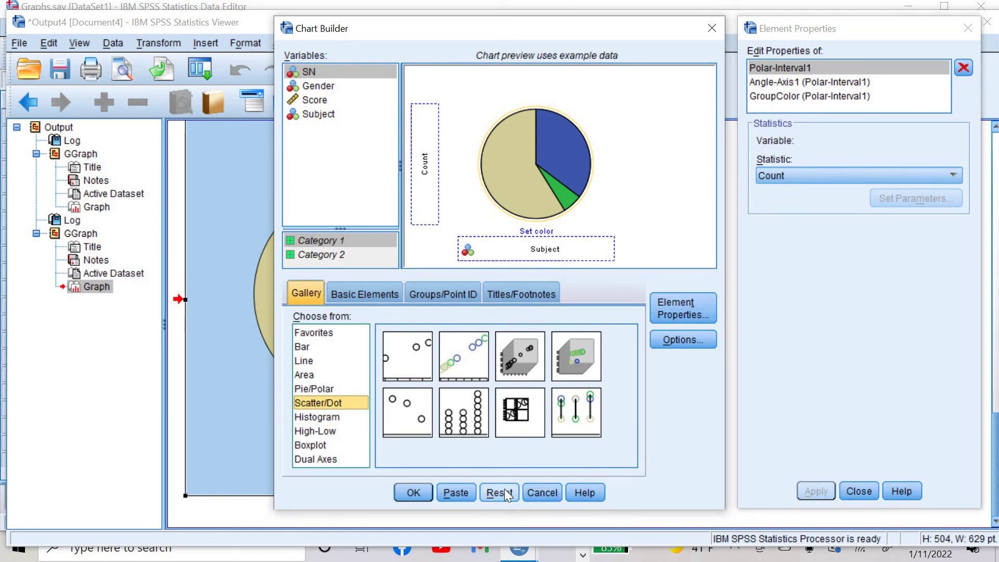
{"action": "left_click", "coordinate": [504, 491]}
{"action": "left_click", "coordinate": [310, 402]}
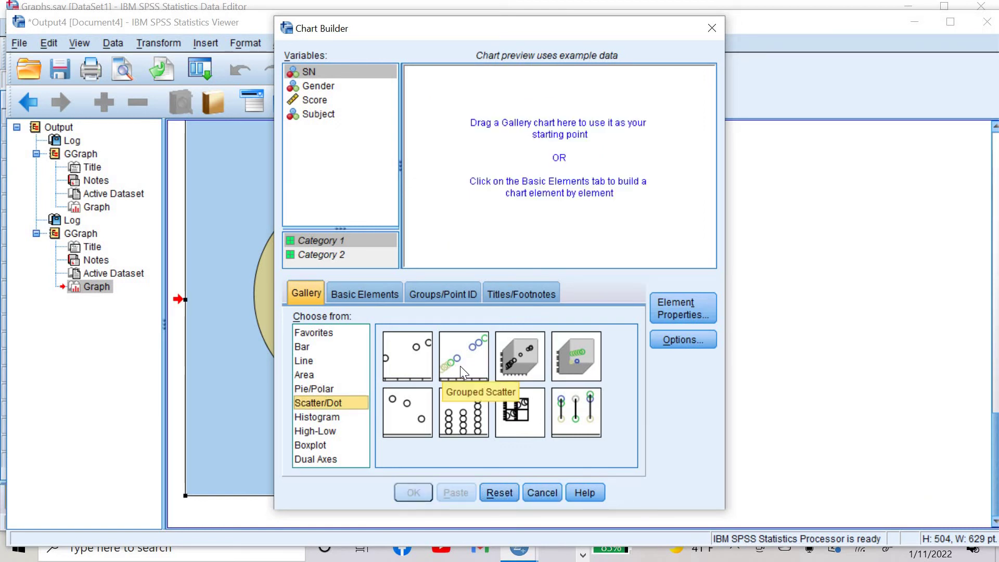
Step: Create a Simple Scatter chart with Gender on the X-axis and Score on the Y-axis
{"action": "double_click", "coordinate": [404, 367]}
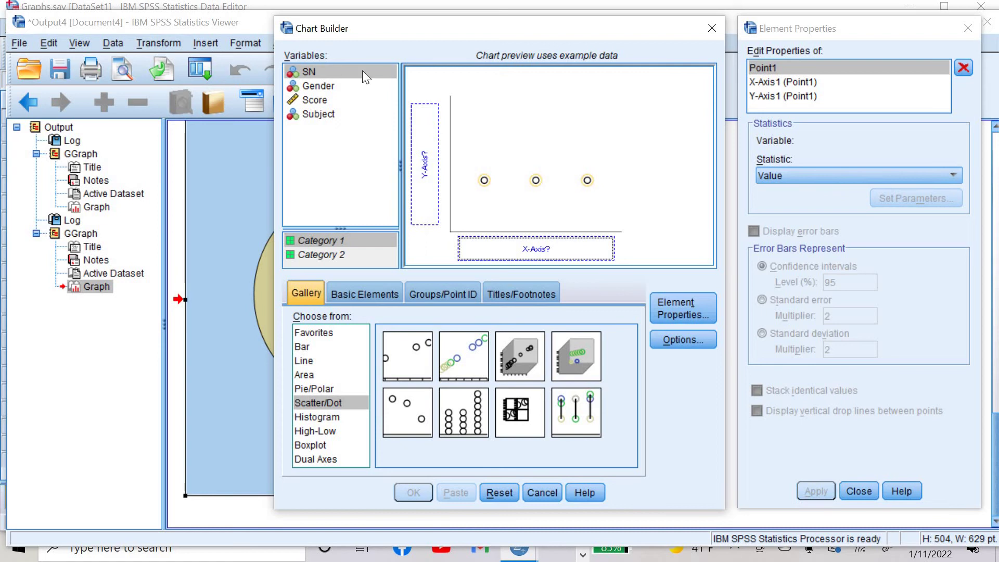
{"action": "left_click", "coordinate": [329, 86]}
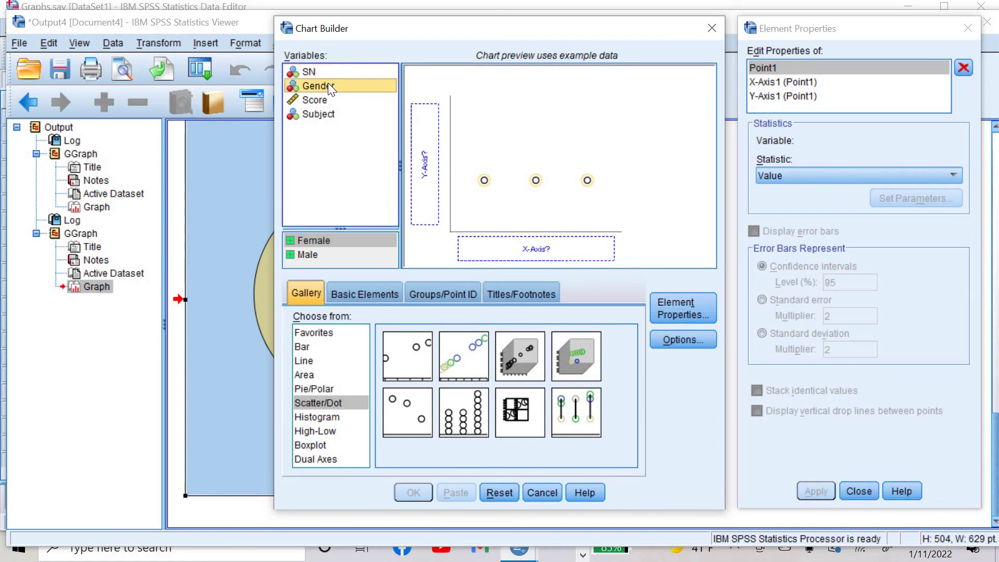
{"action": "left_click_drag", "start_coordinate": [329, 87], "coordinate": [507, 233]}
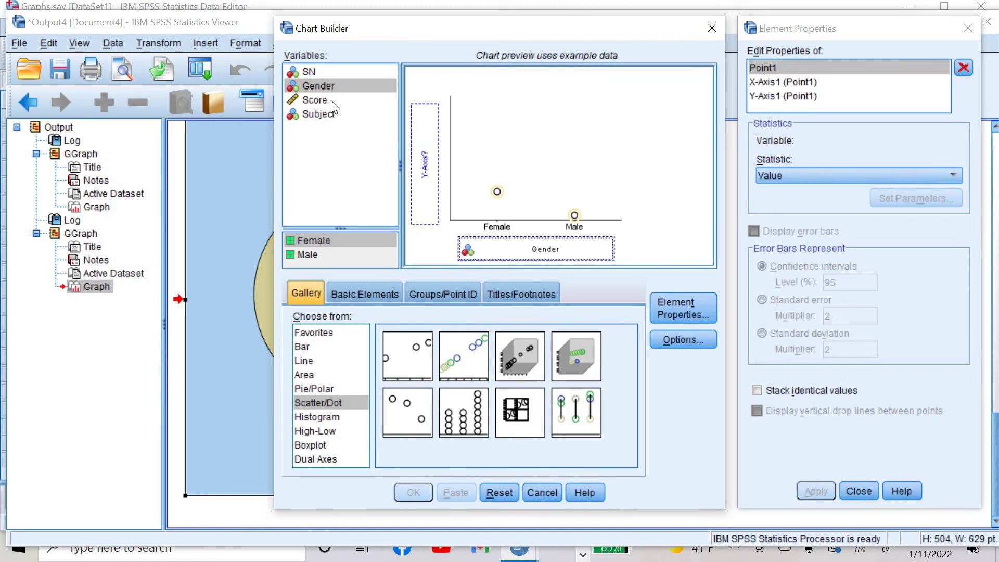
{"action": "left_click_drag", "start_coordinate": [329, 99], "coordinate": [425, 126]}
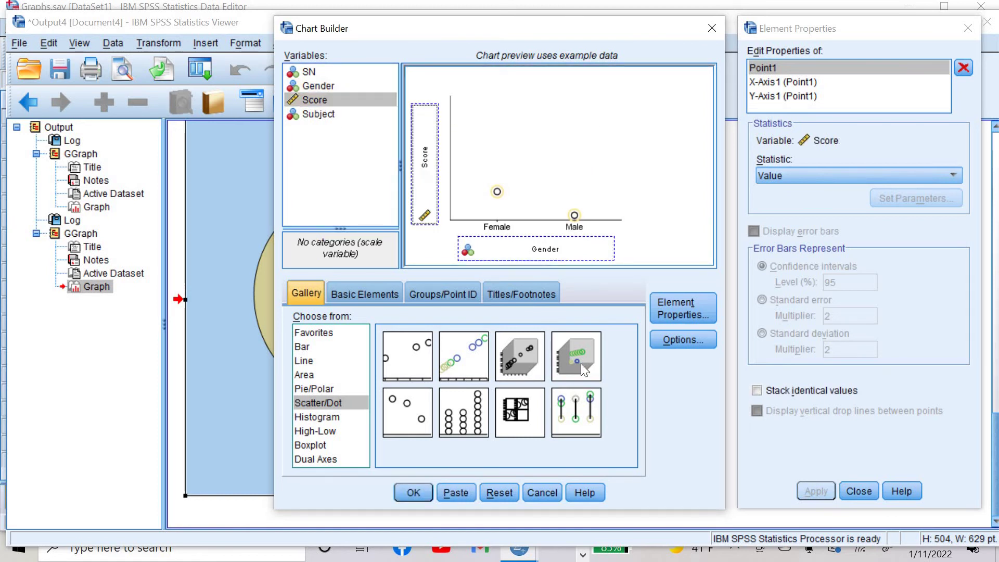
{"action": "left_click", "coordinate": [407, 492]}
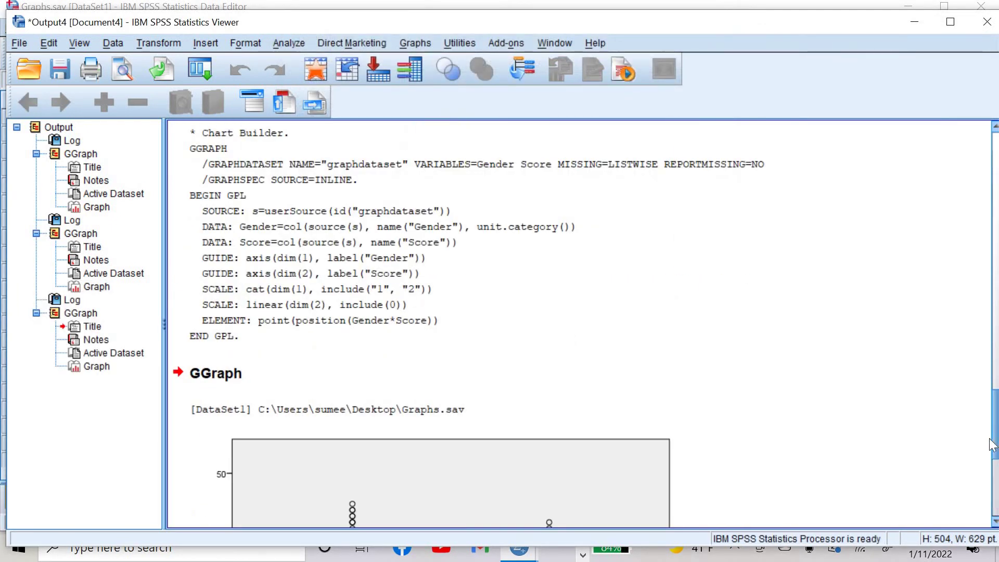
Step: Open the Score-by-Gender scatter chart in the Chart Editor with the Properties panel closed
{"action": "scroll", "coordinate": [997, 463], "scroll_direction": "down", "scroll_amount": 10}
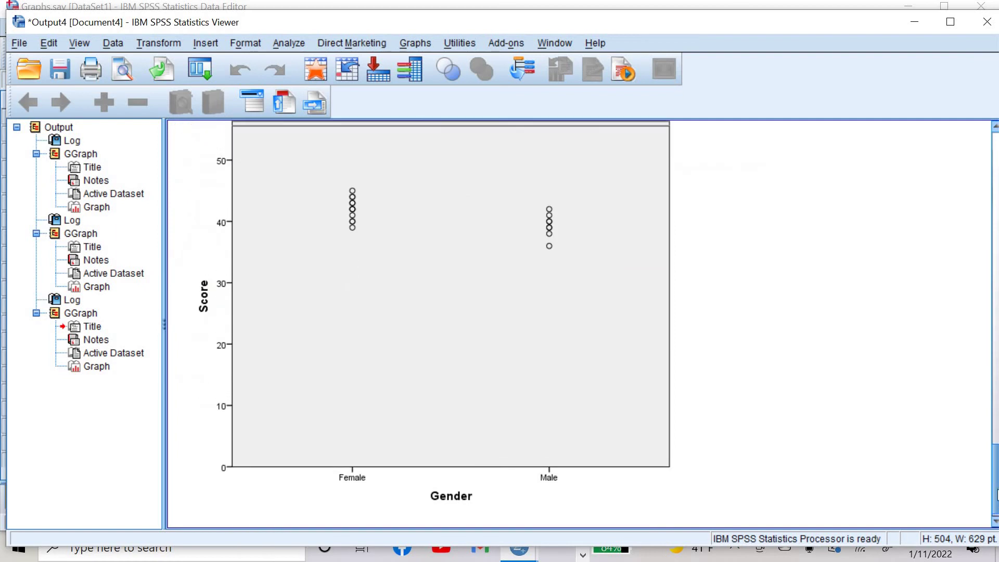
{"action": "double_click", "coordinate": [463, 346]}
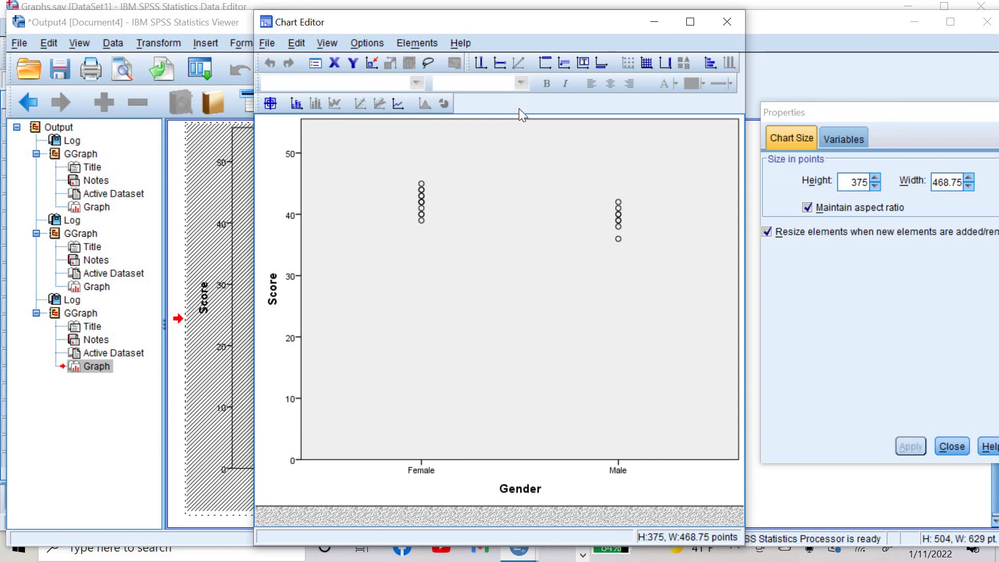
{"action": "key", "text": "ctrl+t"}
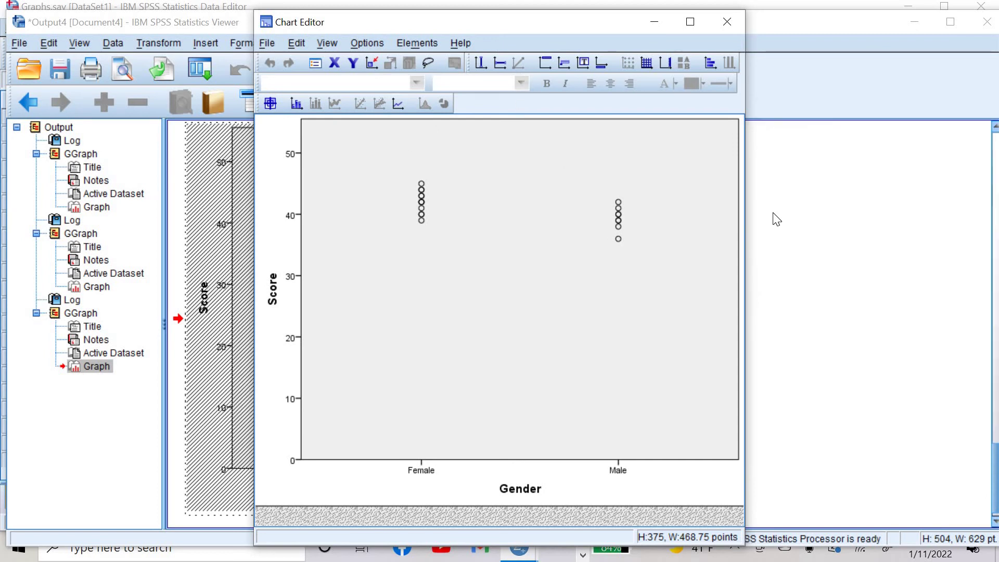
Step: Close the Chart Editor and start a reset Chart Builder chart in the Histogram gallery
{"action": "left_click", "coordinate": [728, 21]}
{"action": "left_click", "coordinate": [415, 40]}
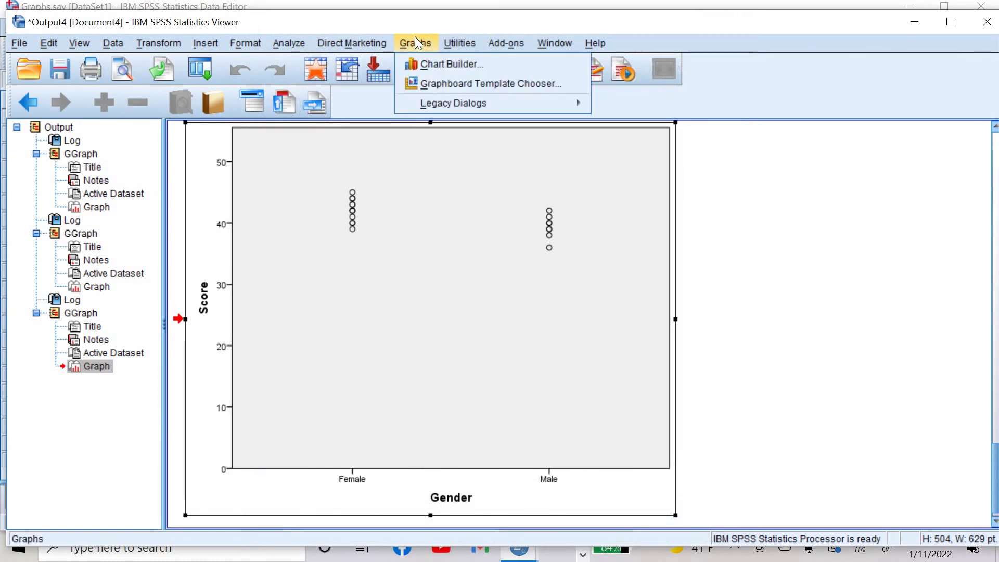
{"action": "left_click", "coordinate": [439, 64]}
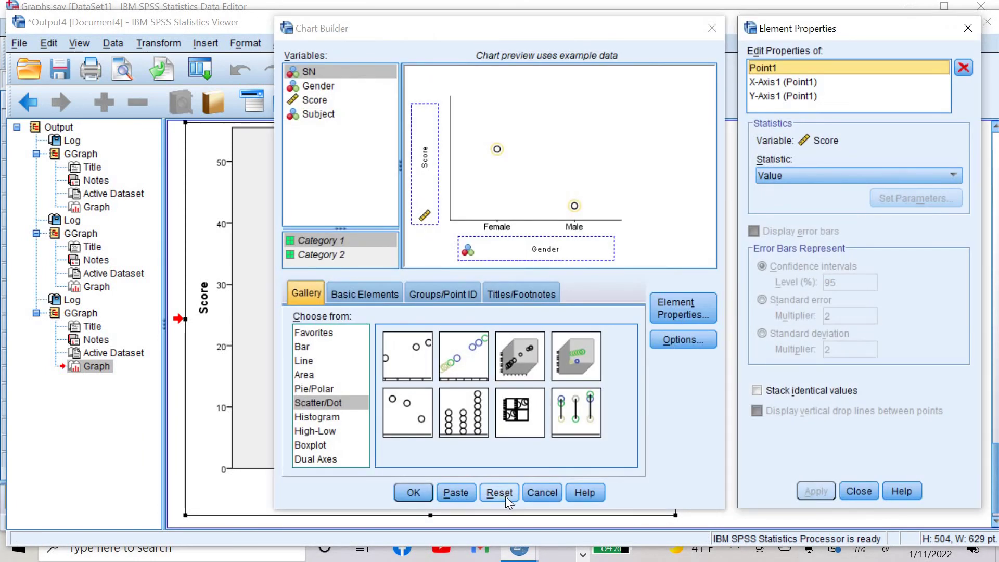
{"action": "left_click", "coordinate": [504, 496]}
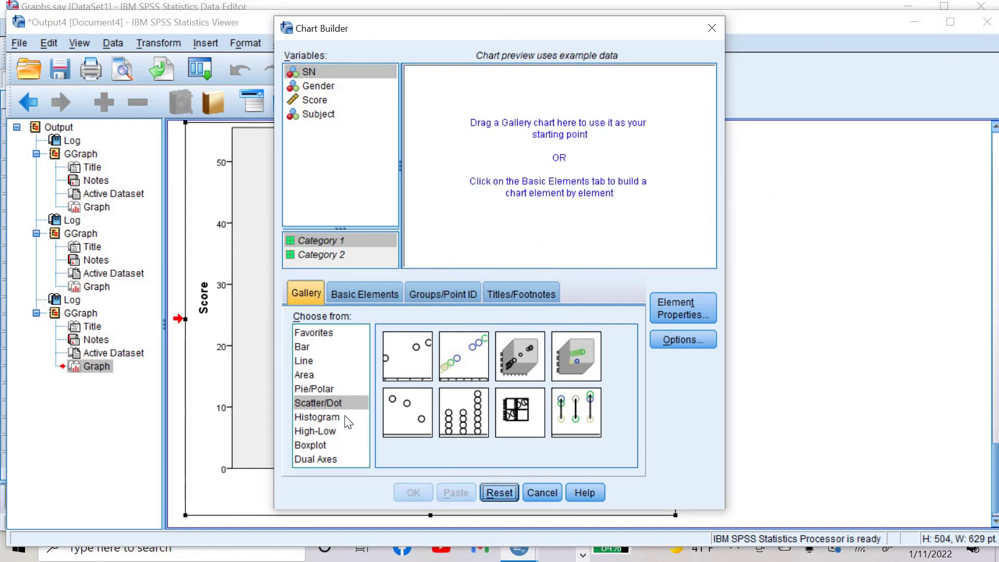
{"action": "left_click", "coordinate": [332, 418]}
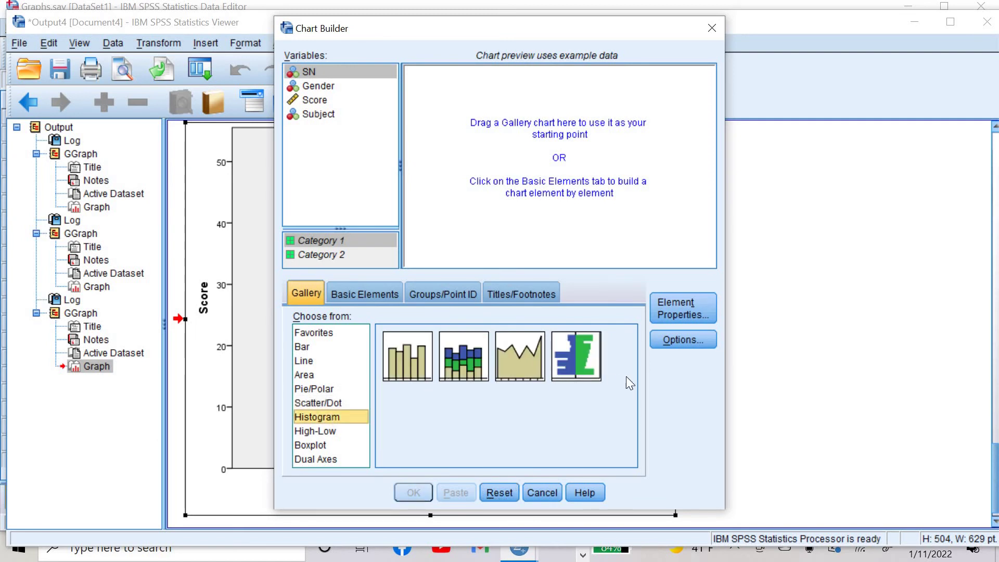
Step: Create a Simple Histogram with Score on the X-axis
{"action": "double_click", "coordinate": [410, 361]}
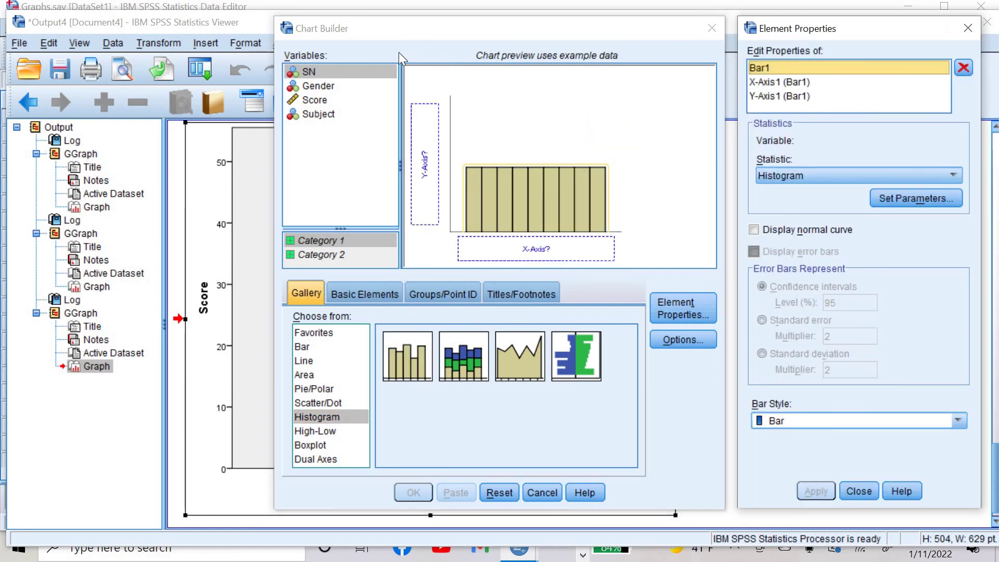
{"action": "left_click", "coordinate": [320, 102]}
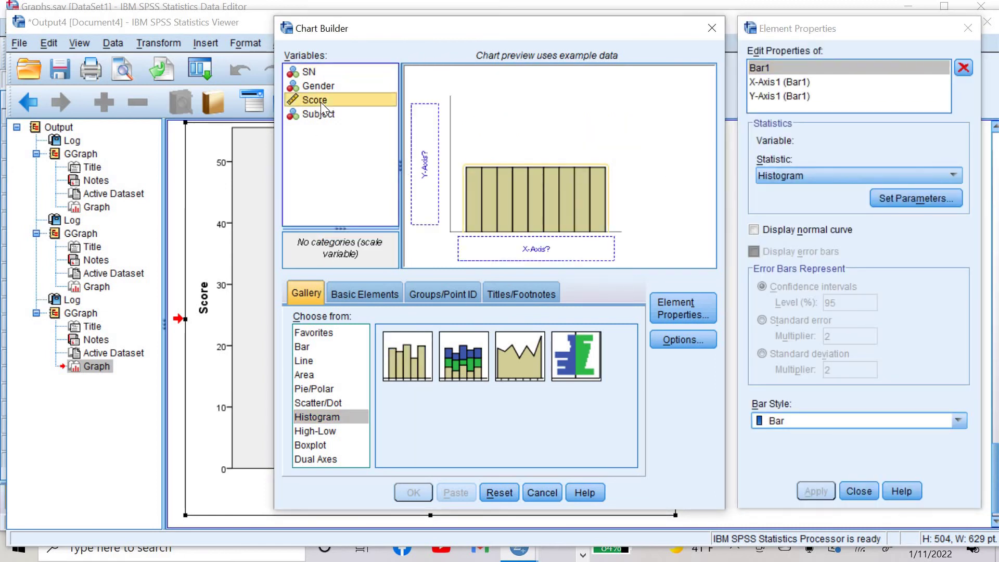
{"action": "left_click_drag", "start_coordinate": [321, 102], "coordinate": [510, 247]}
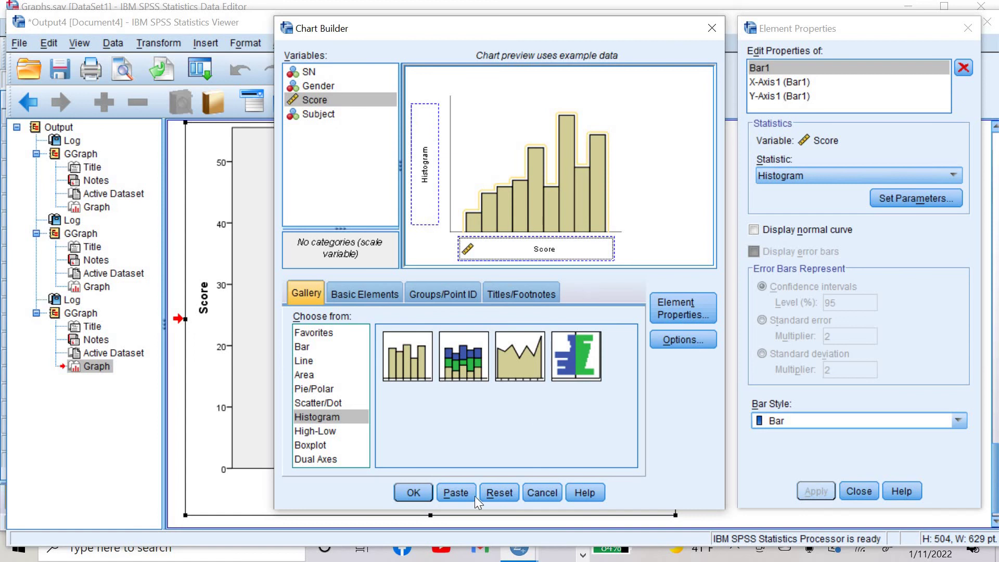
{"action": "left_click", "coordinate": [413, 492]}
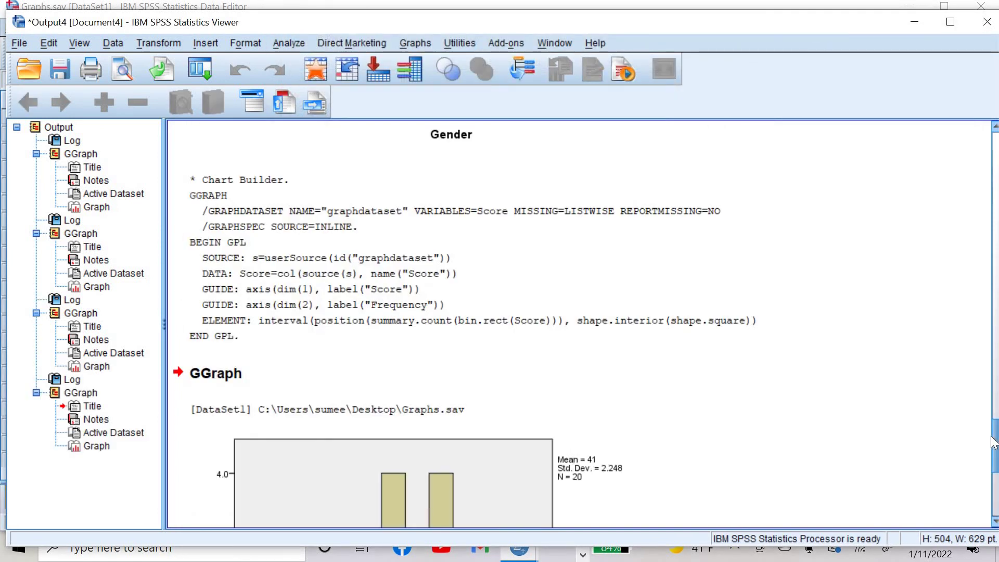
Step: Overlay a Normal distribution curve on the Score histogram in the Chart Editor
{"action": "left_click_drag", "start_coordinate": [997, 400], "coordinate": [995, 512]}
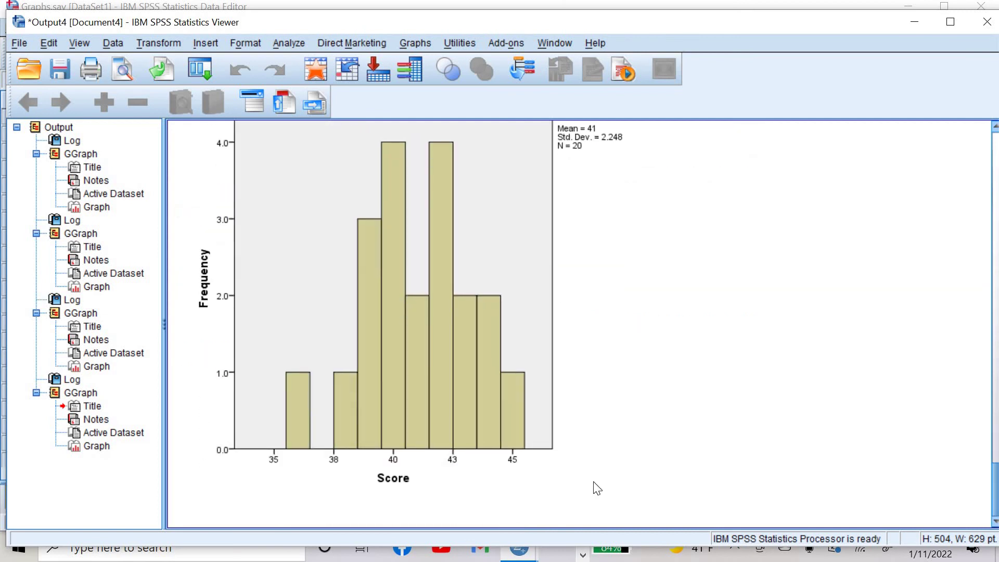
{"action": "double_click", "coordinate": [479, 355]}
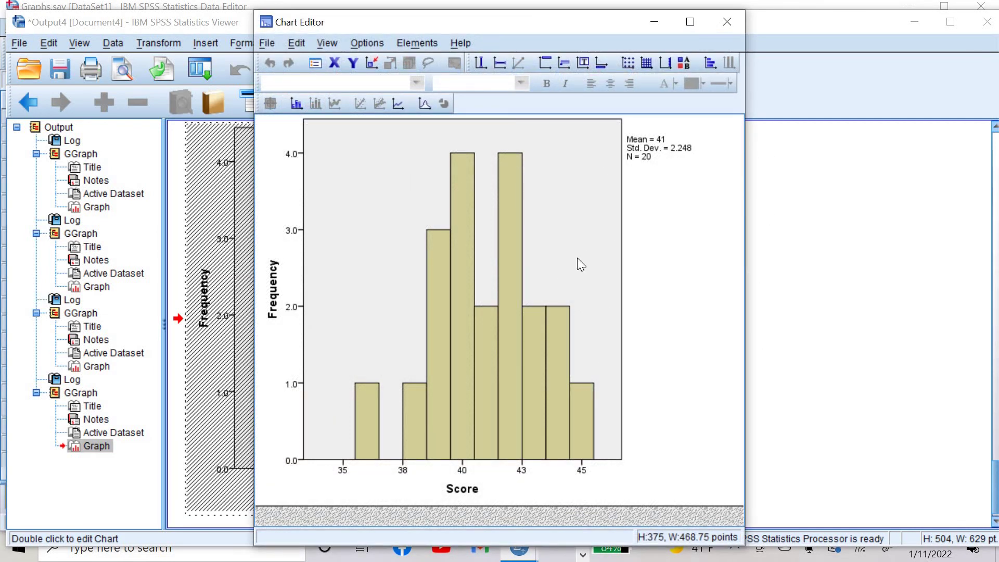
{"action": "left_click", "coordinate": [425, 108]}
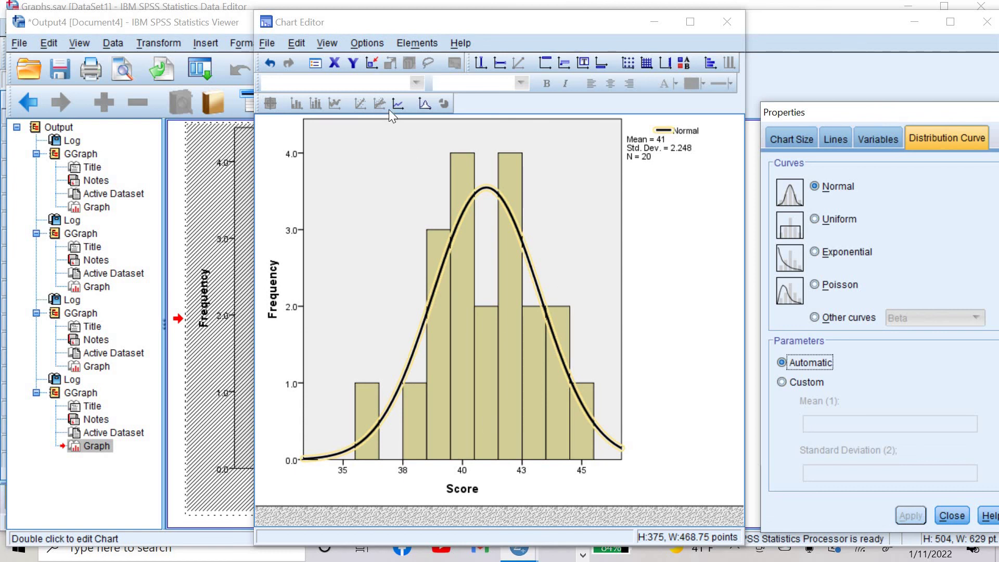
{"action": "left_click", "coordinate": [952, 515]}
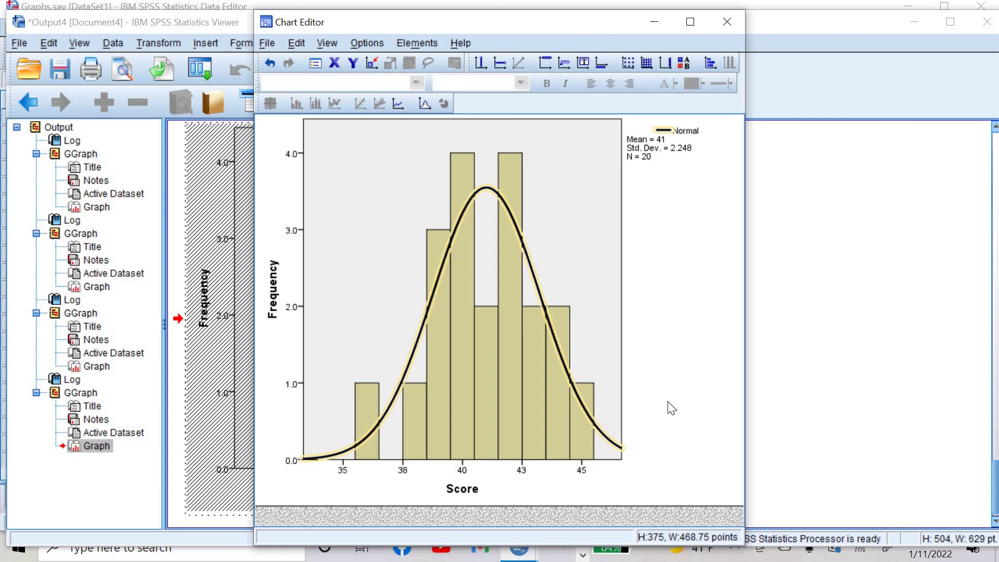
Step: Close the Chart Editor and view the finished histogram in the Viewer
{"action": "left_click", "coordinate": [728, 23]}
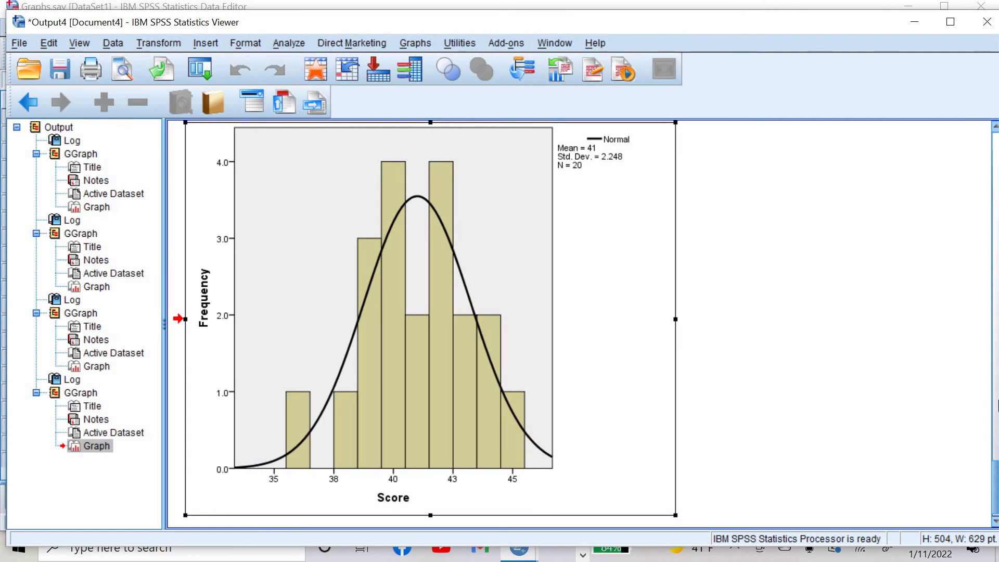
{"action": "scroll", "coordinate": [997, 497], "scroll_direction": "down", "scroll_amount": 1}
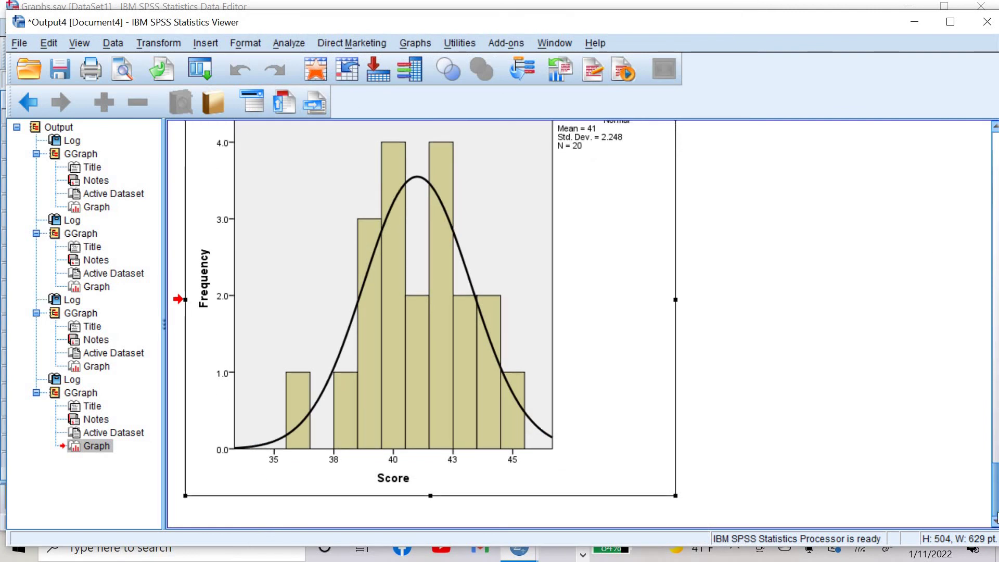